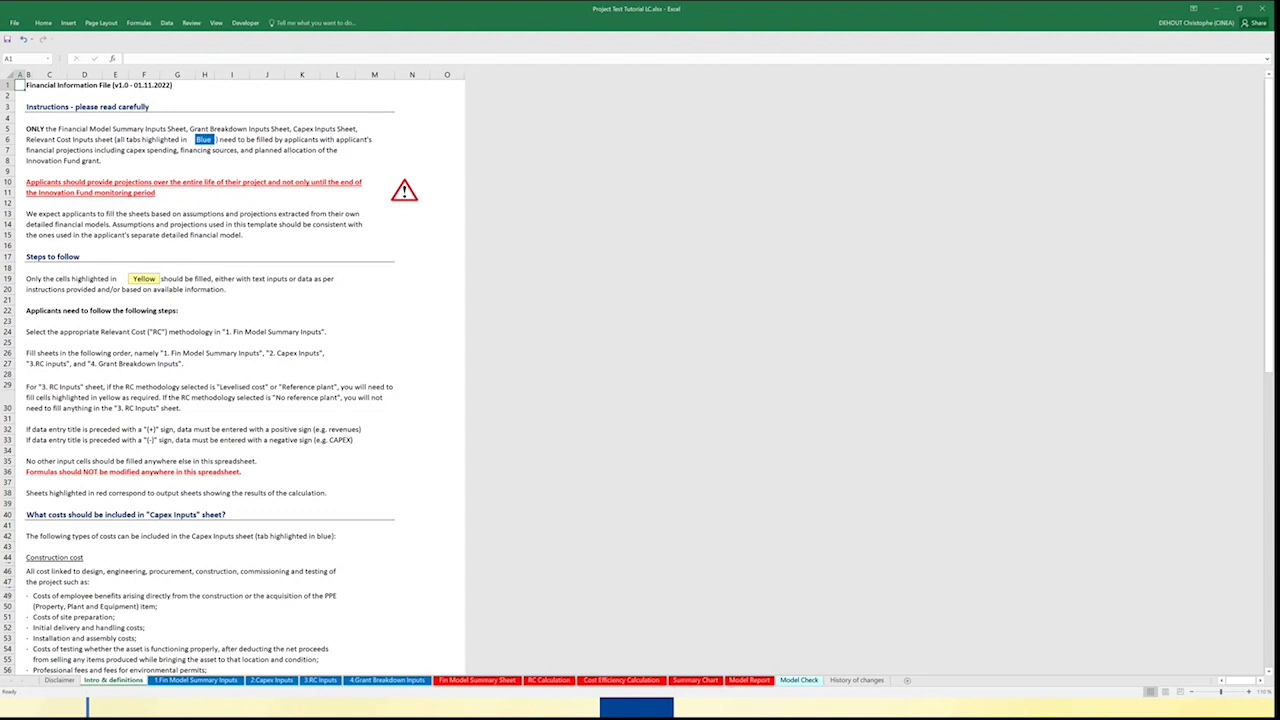
Step: Read the Intro & definitions sheet, from the filling instructions through the Capex cost categories and excluded costs to the use of macros
scroll(210, 377, down, 2)
scroll(210, 377, up, 2)
scroll(293, 349, down, 1)
scroll(293, 349, down, 7)
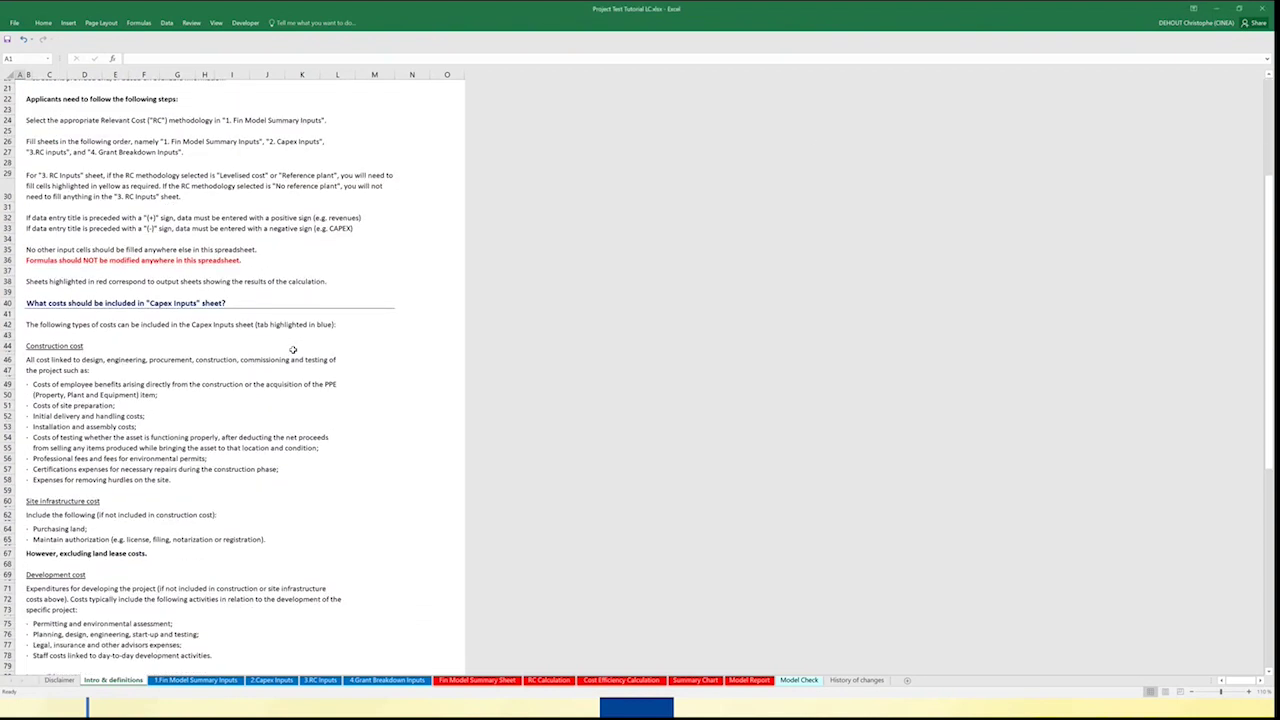
scroll(293, 349, down, 1)
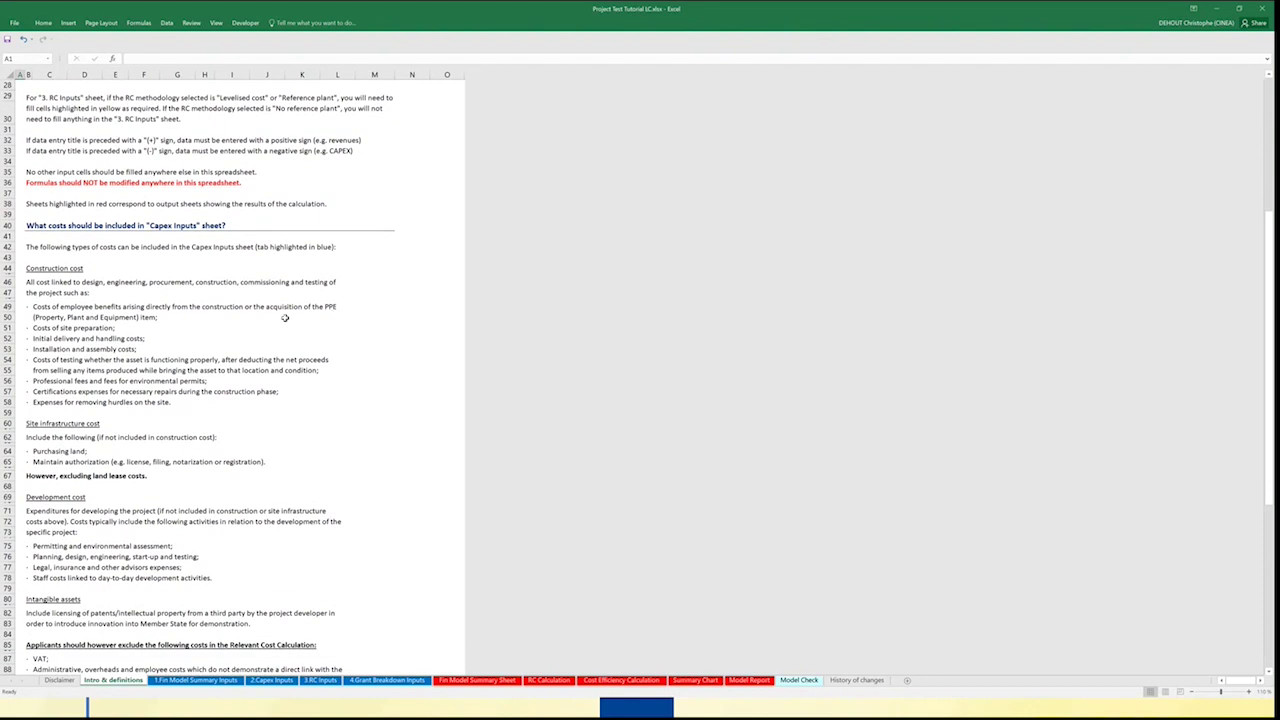
scroll(276, 318, down, 4)
scroll(276, 318, down, 1)
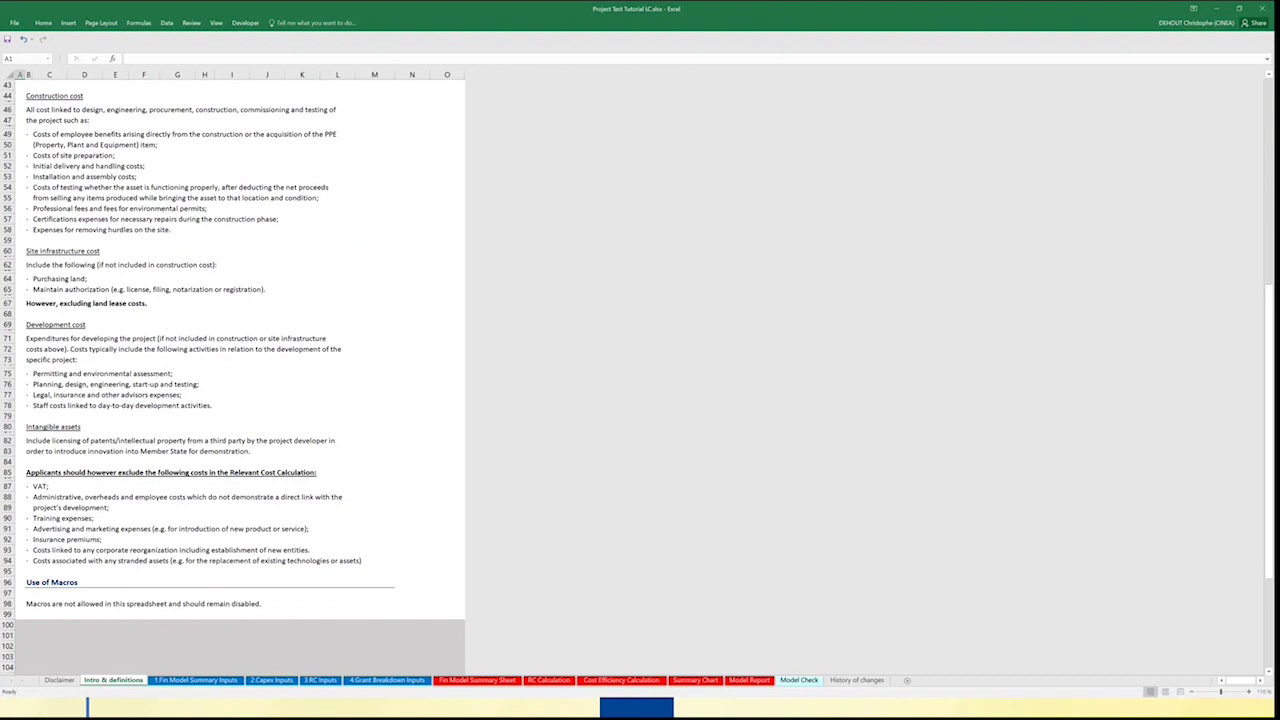
scroll(233, 380, down, 1)
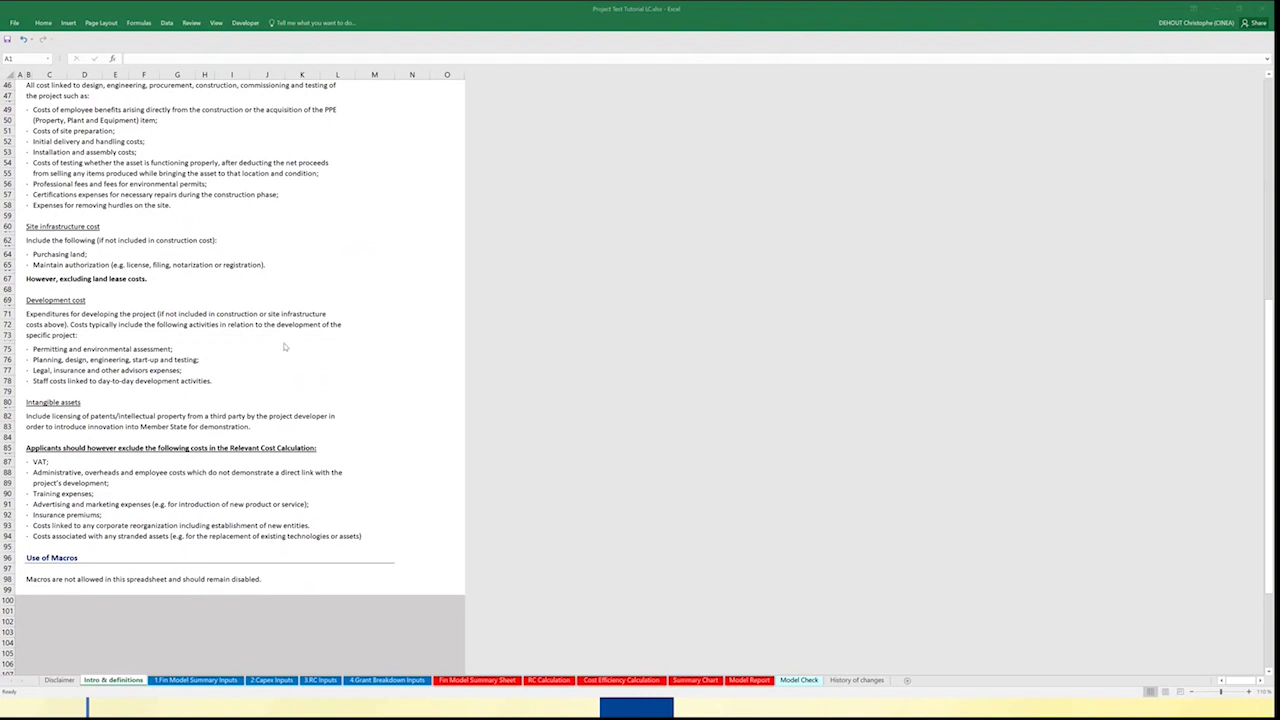
Step: Review the relevant cost methodology options in the Fin Model Summary Inputs sheet and examine the Levelised Cost section of the RC Inputs sheet
click(200, 685)
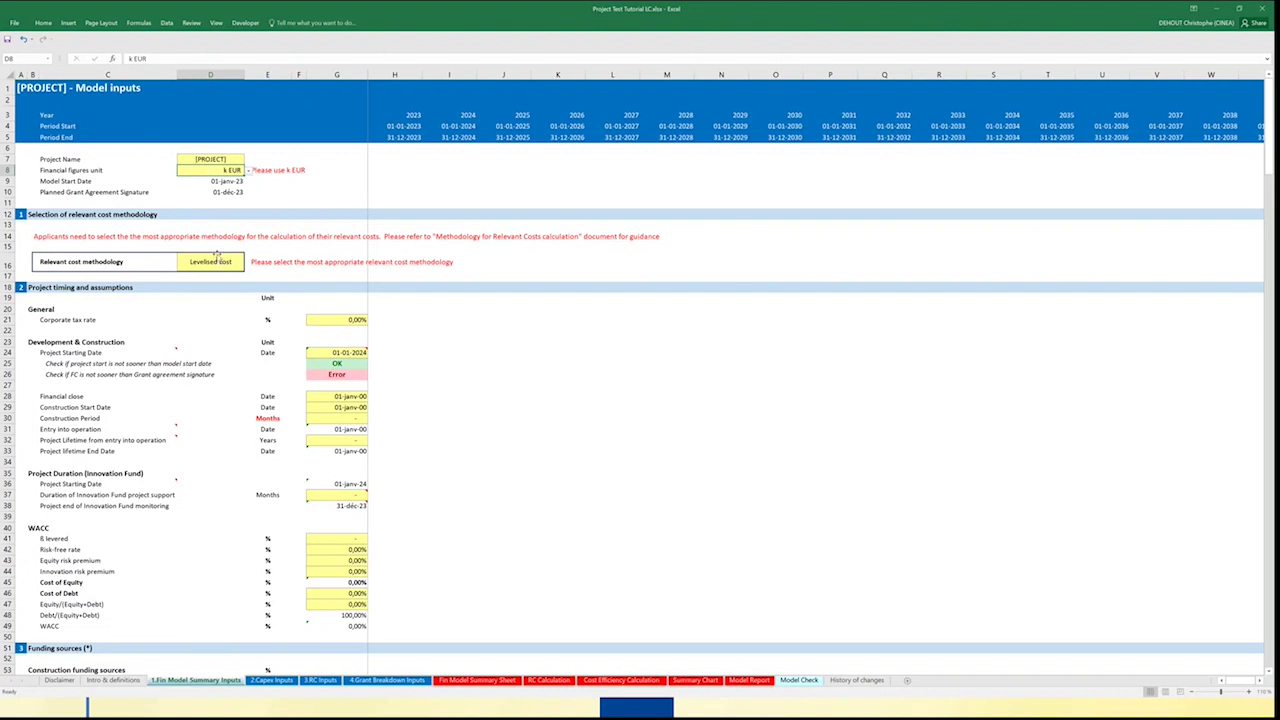
click(213, 259)
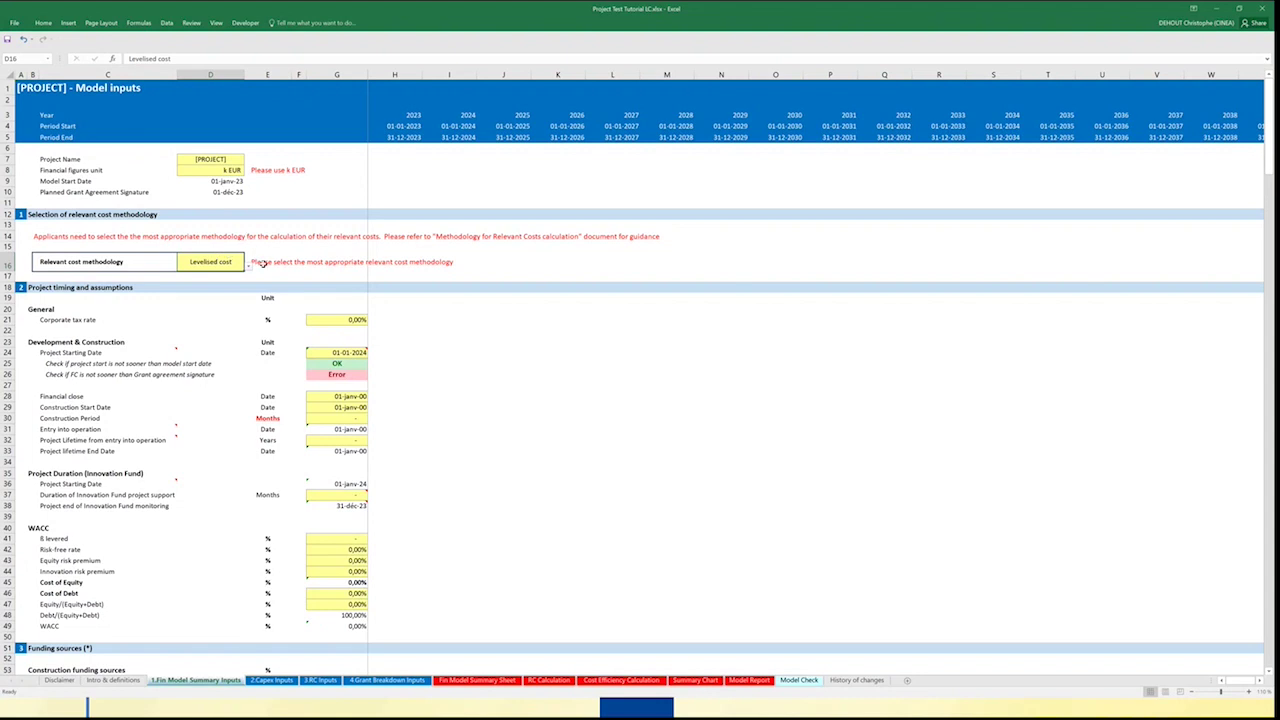
click(248, 268)
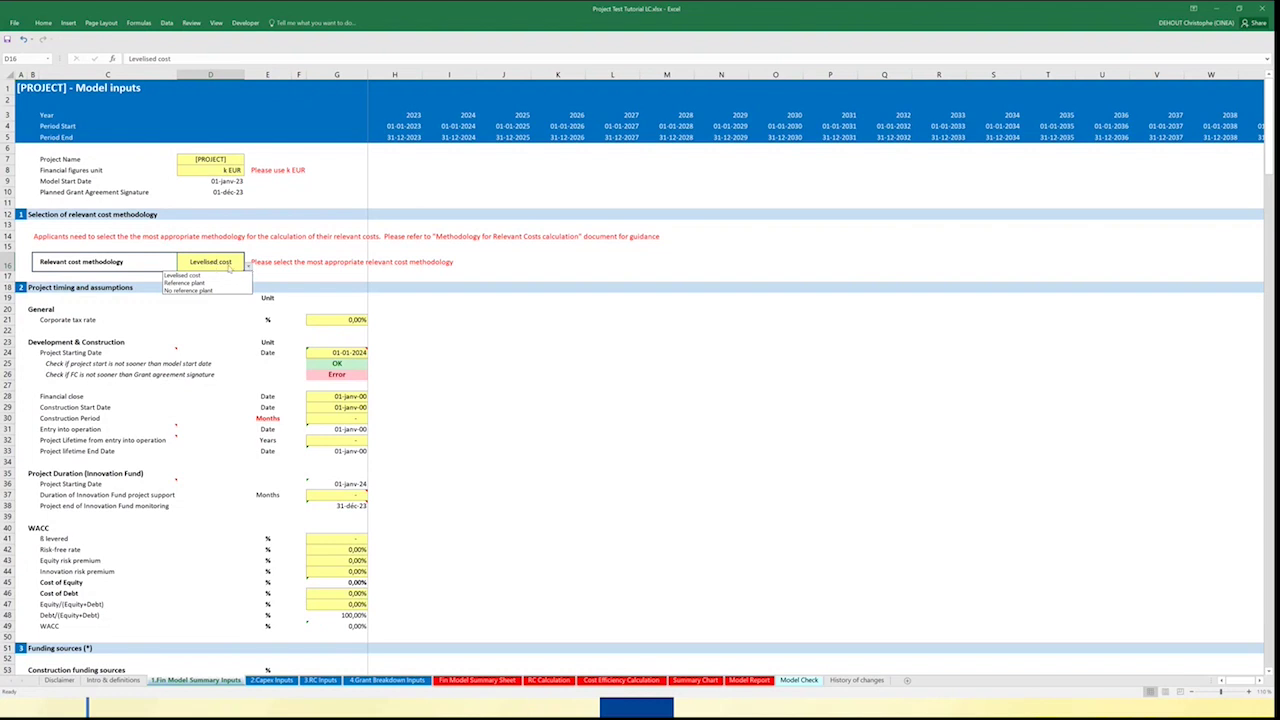
click(228, 263)
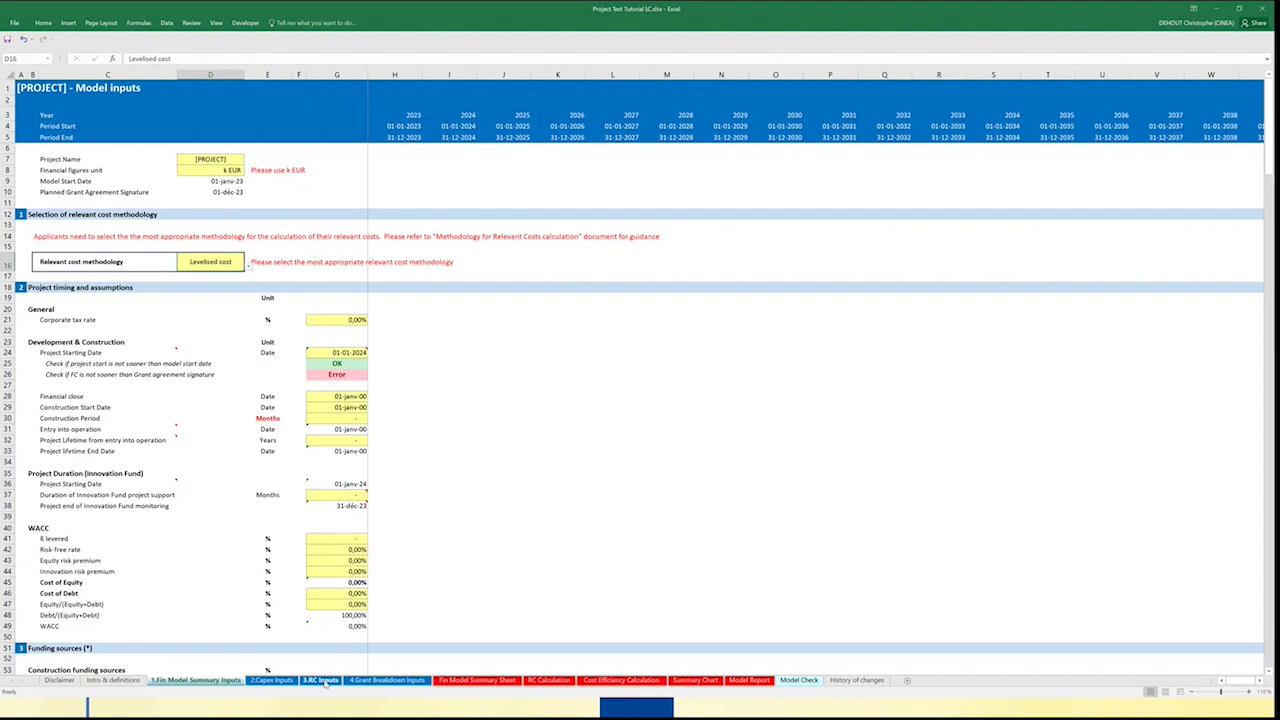
click(321, 680)
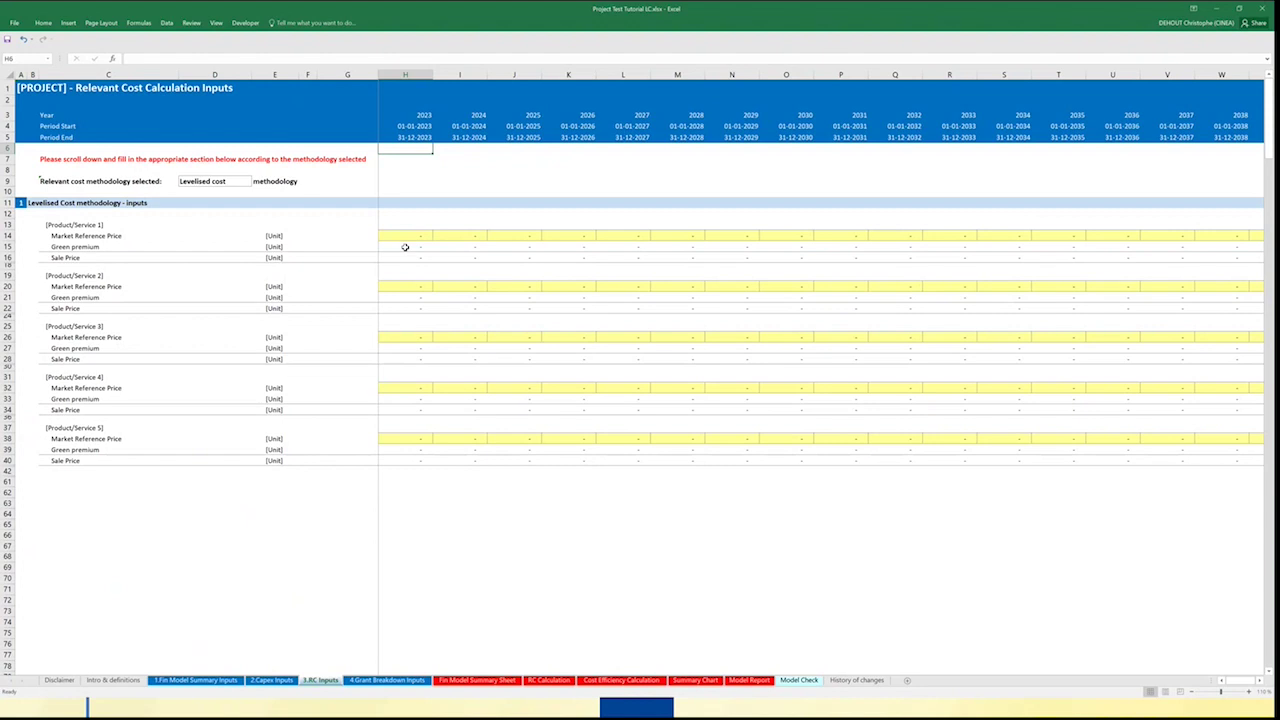
Step: Set the relevant cost methodology to Reference plant and examine the matching WACC, revenue and cost inputs in the RC Inputs sheet
click(222, 683)
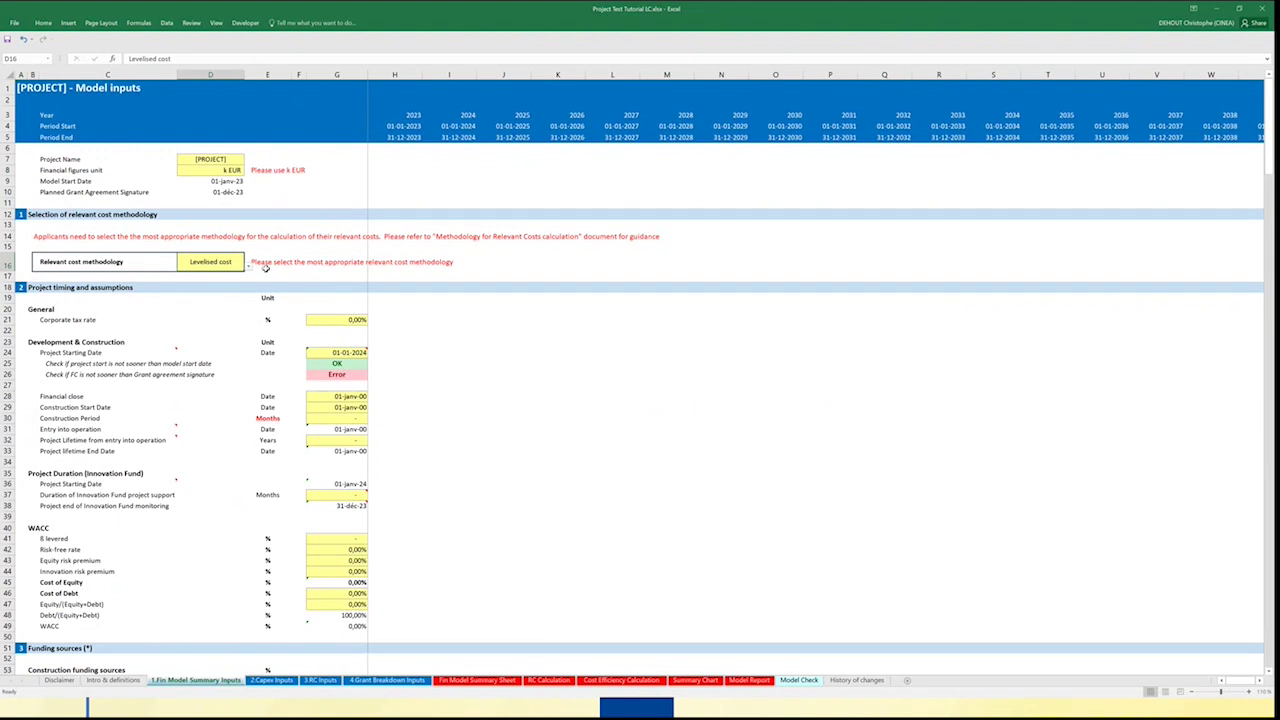
click(248, 264)
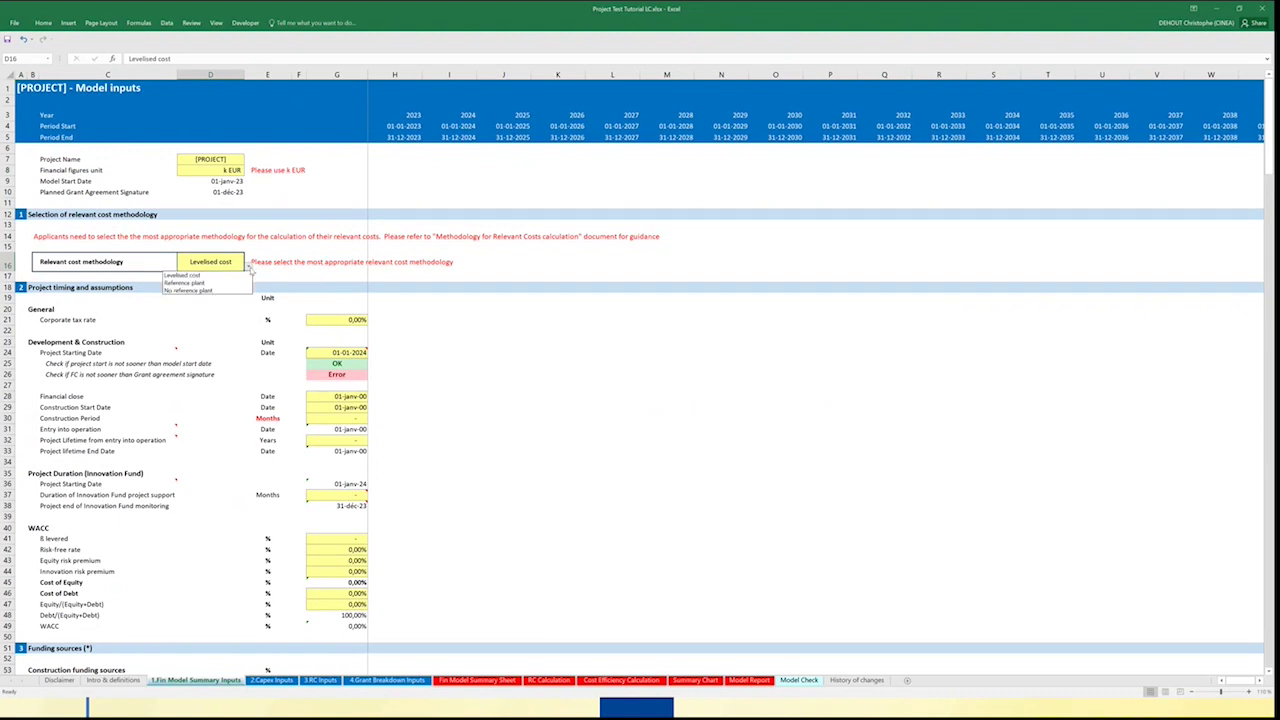
click(200, 274)
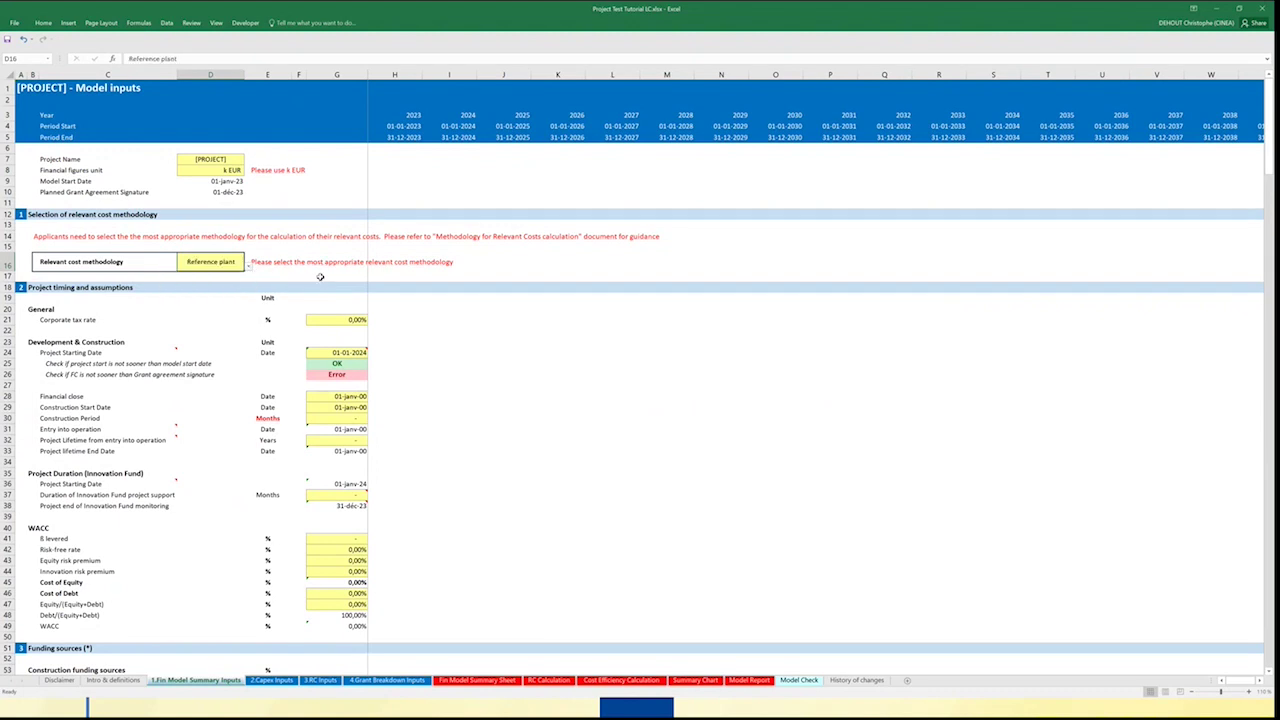
click(321, 681)
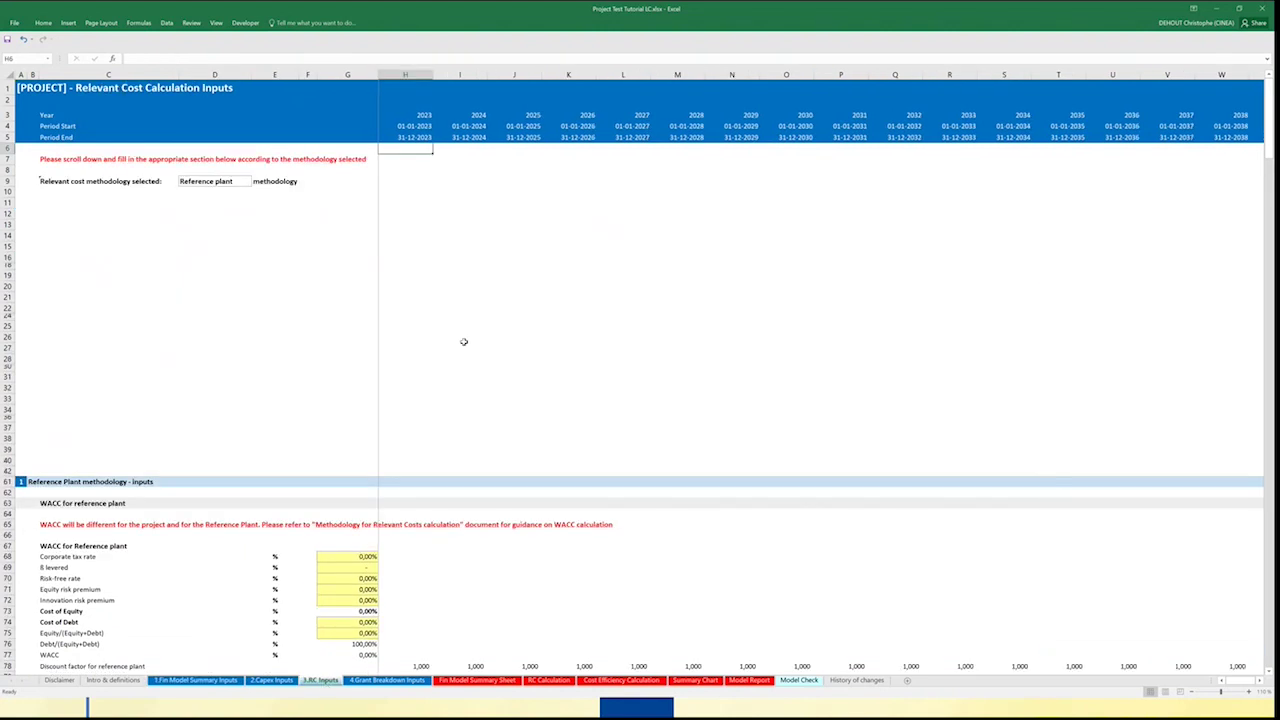
scroll(476, 336, down, 7)
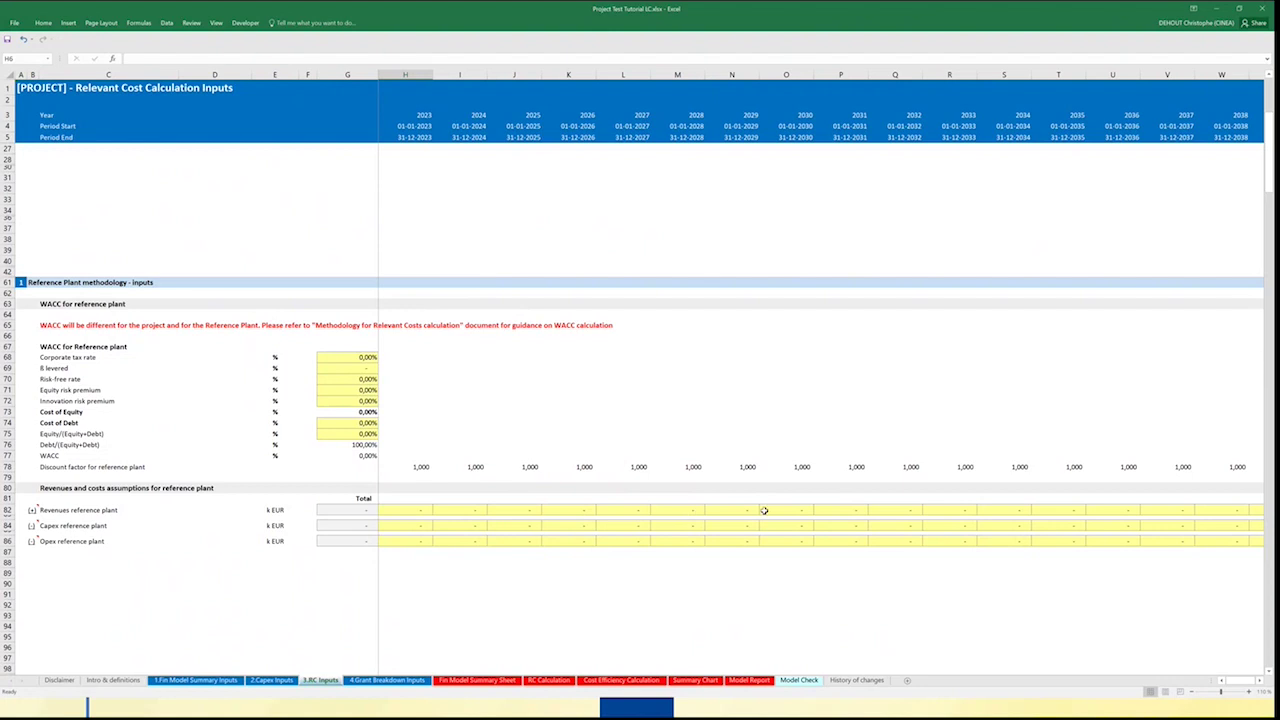
Step: Set the relevant cost methodology to No reference plant and check the RC Inputs sheet for this methodology
click(208, 680)
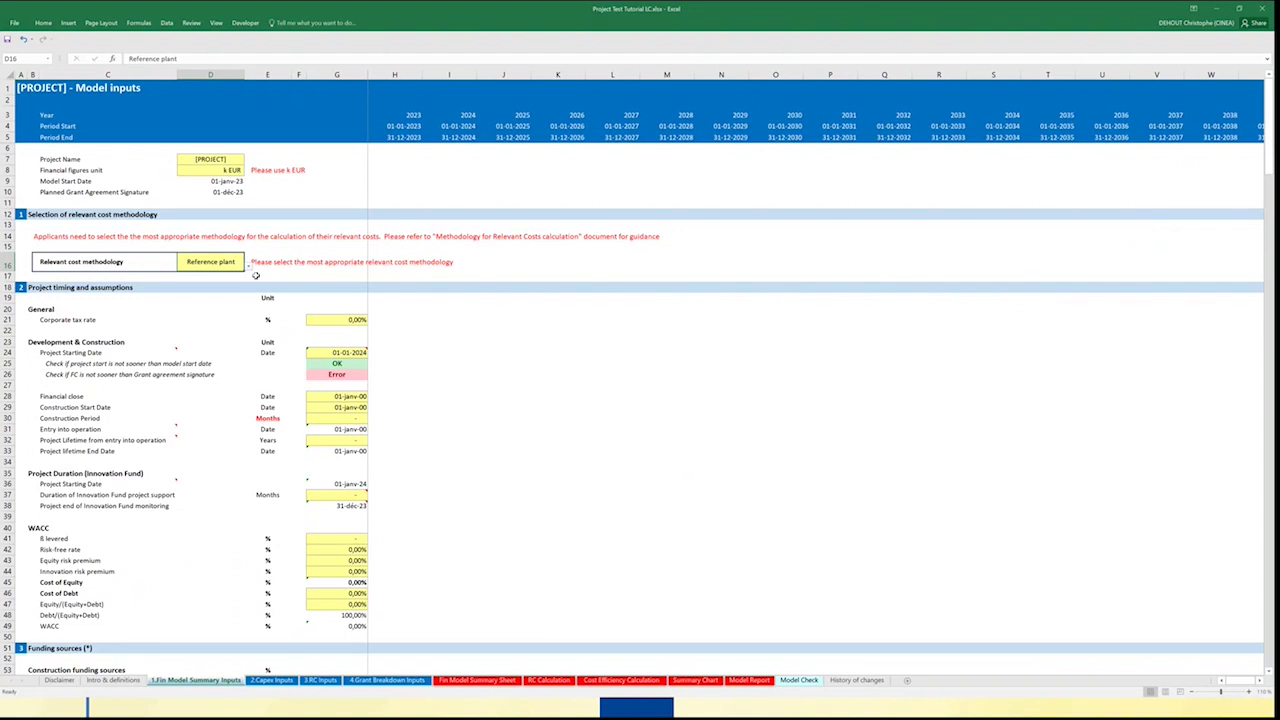
click(248, 265)
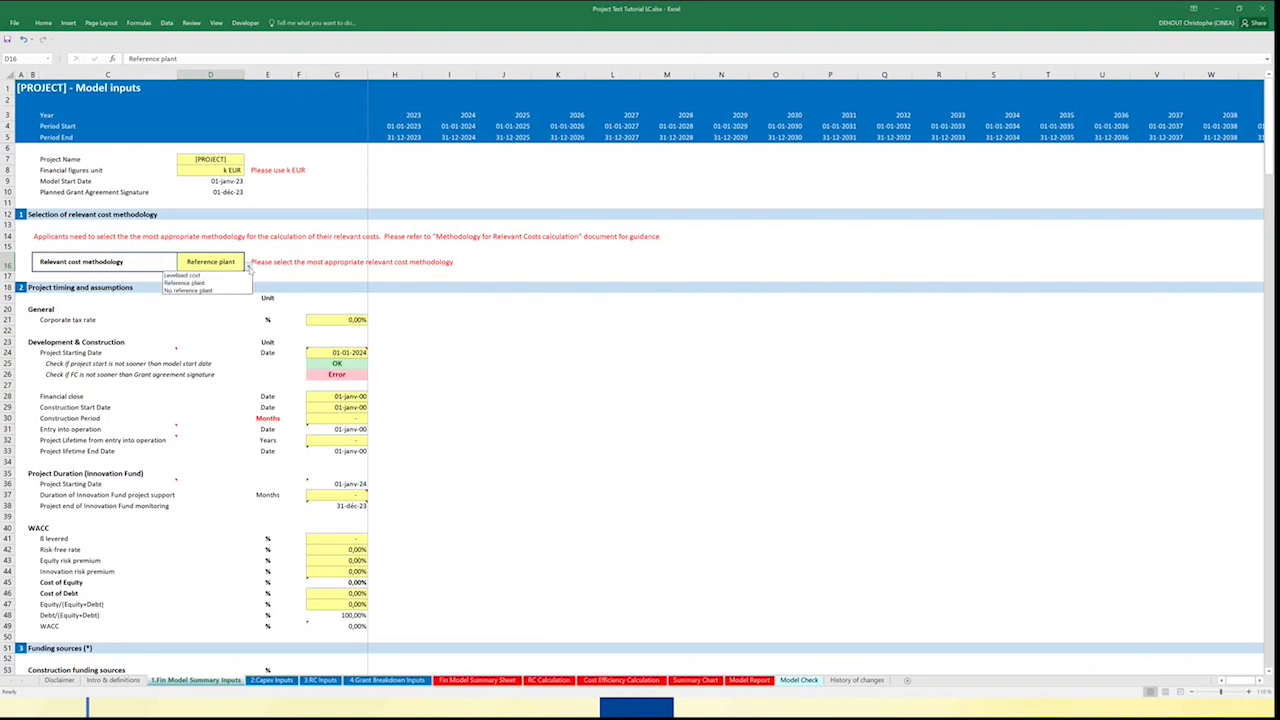
click(226, 291)
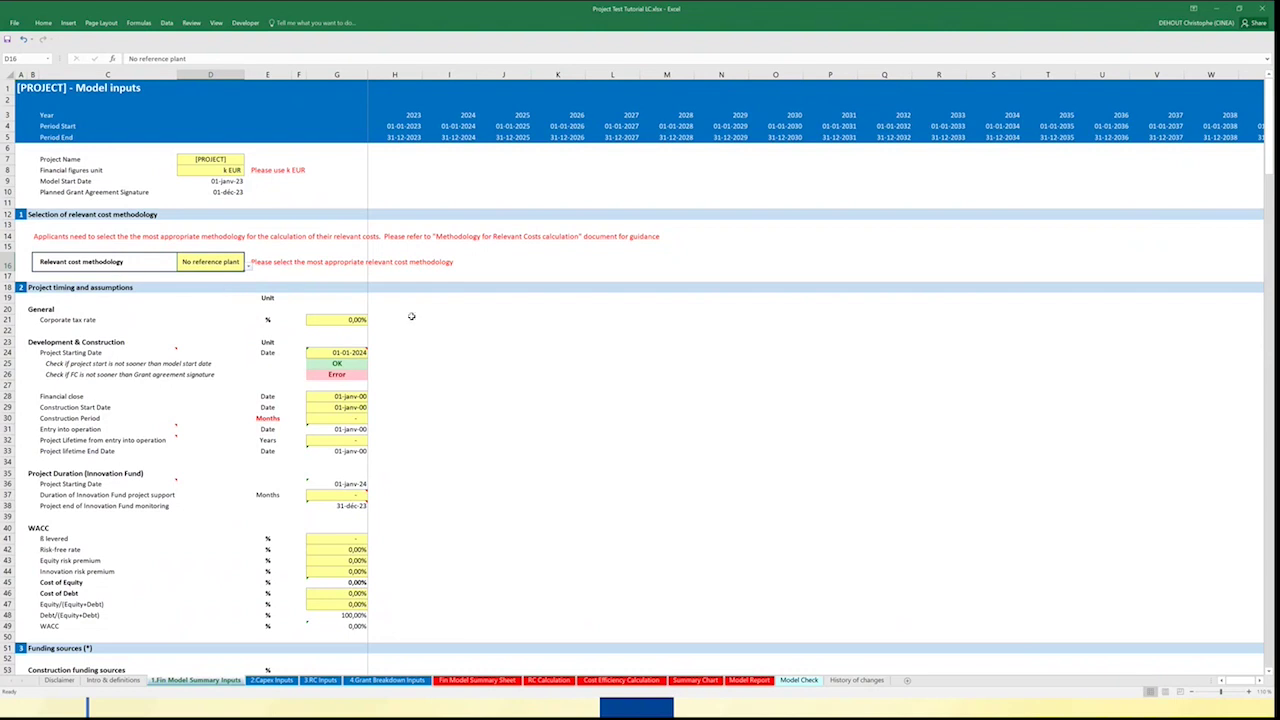
click(322, 680)
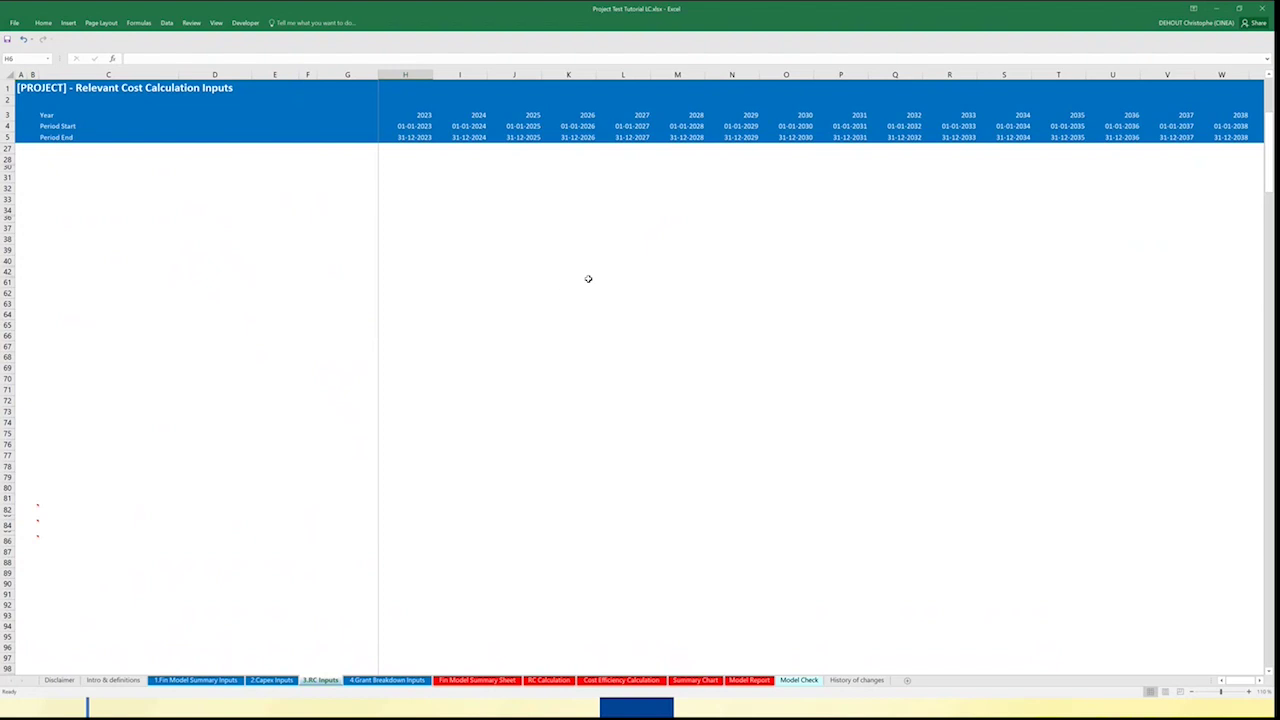
Step: Review the project timing, WACC, funding sources and GHG emissions avoidance sections of the Fin Model Summary Inputs sheet
click(189, 682)
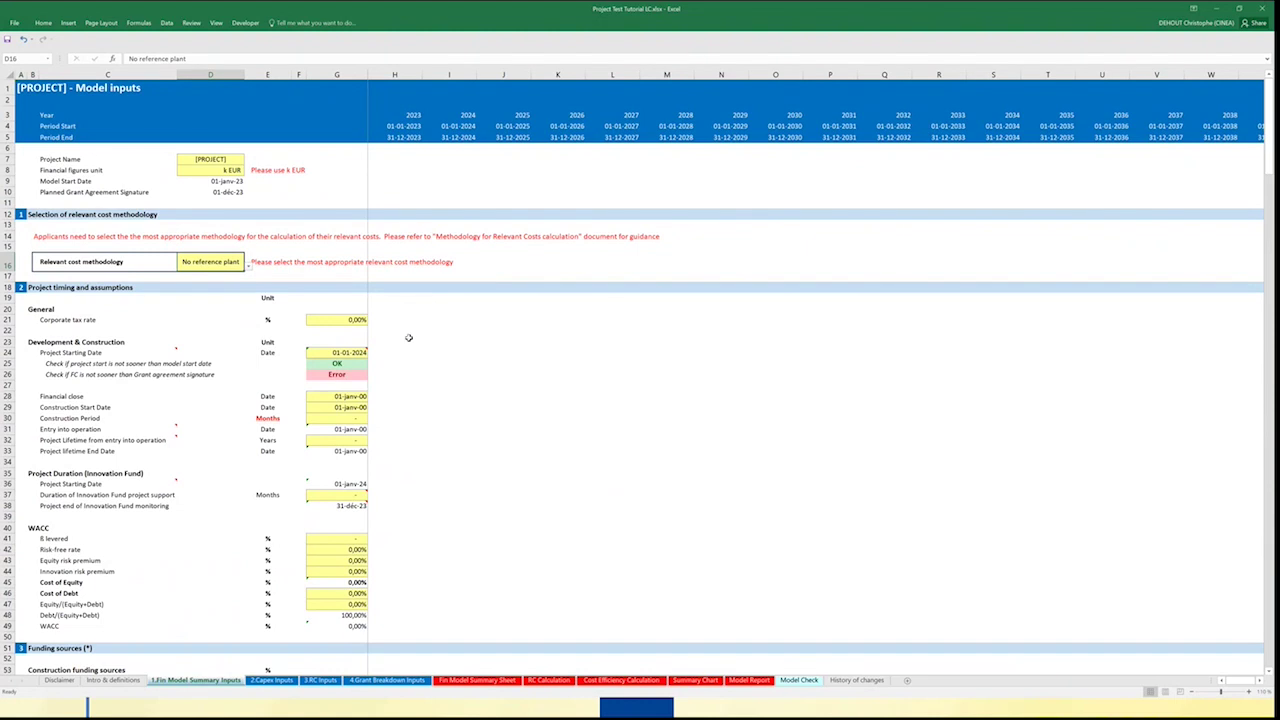
scroll(417, 340, down, 3)
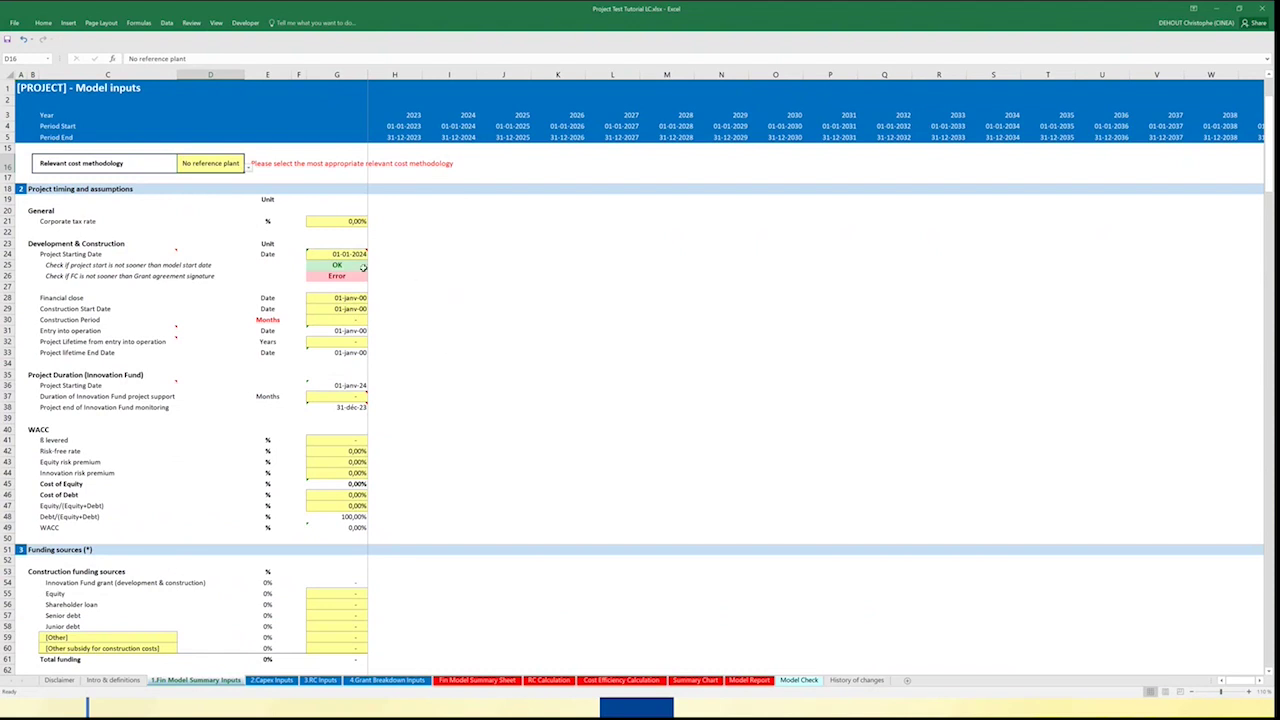
mouse_move(352, 253)
scroll(333, 452, down, 2)
scroll(333, 452, down, 1)
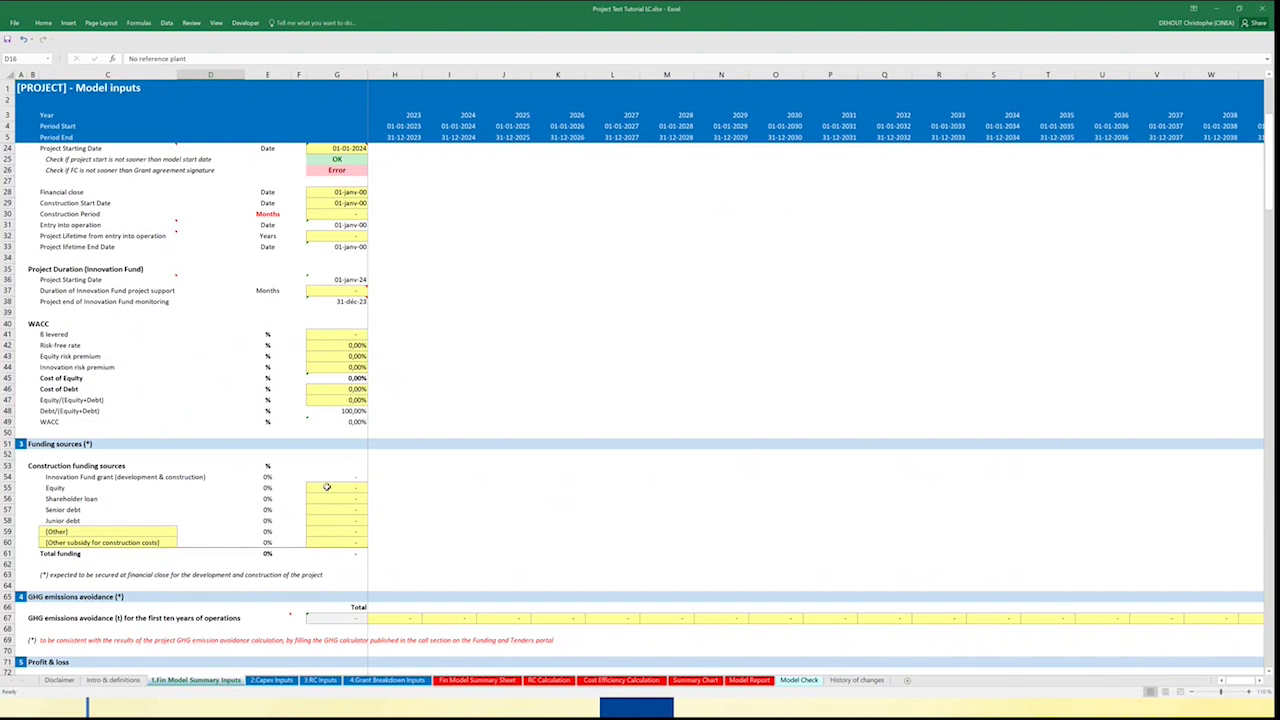
scroll(330, 482, down, 2)
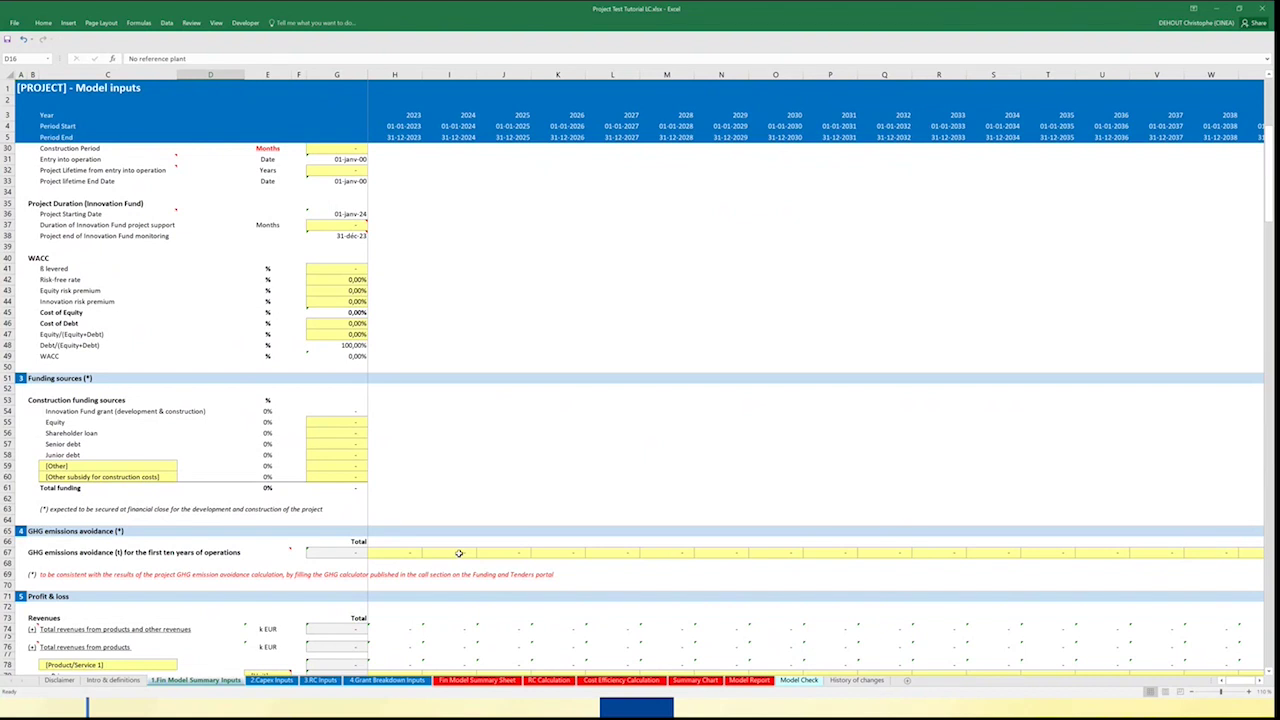
scroll(459, 553, down, 1)
Step: Examine the Profit & loss revenue inputs, covering products, by-products, CO2 emission allowances and OPEX subsidies
scroll(461, 554, down, 6)
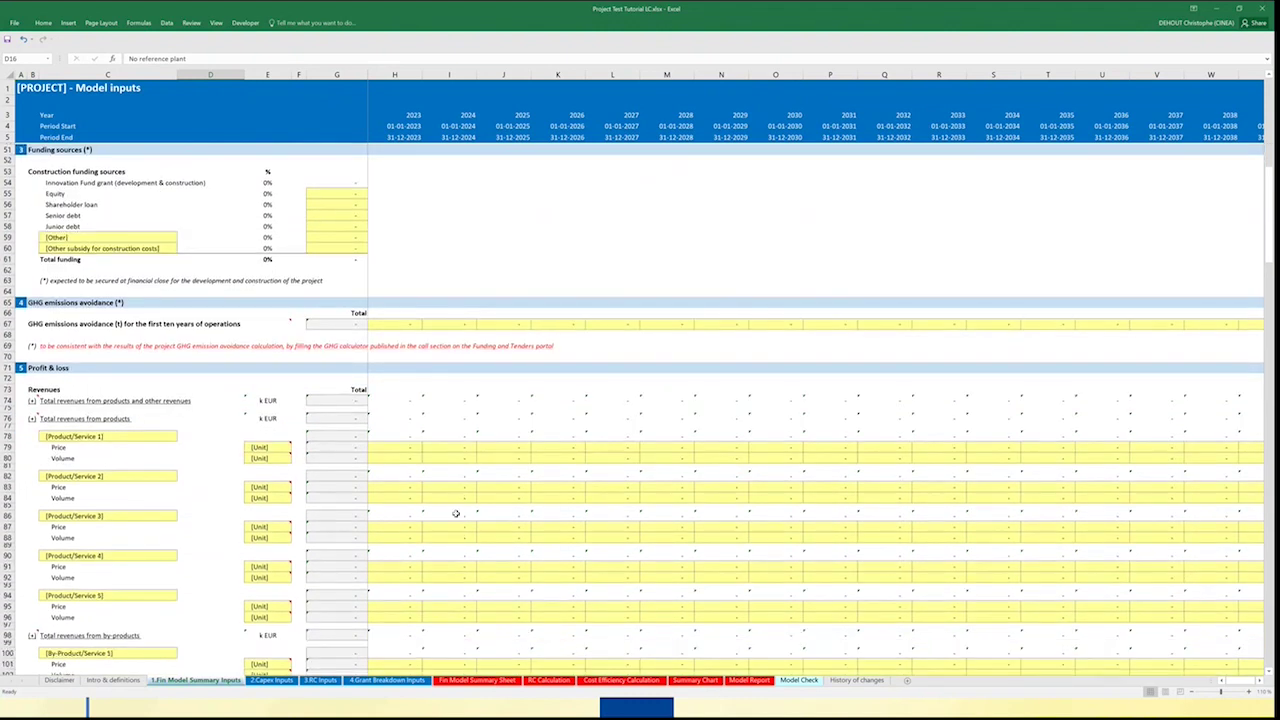
scroll(455, 513, down, 3)
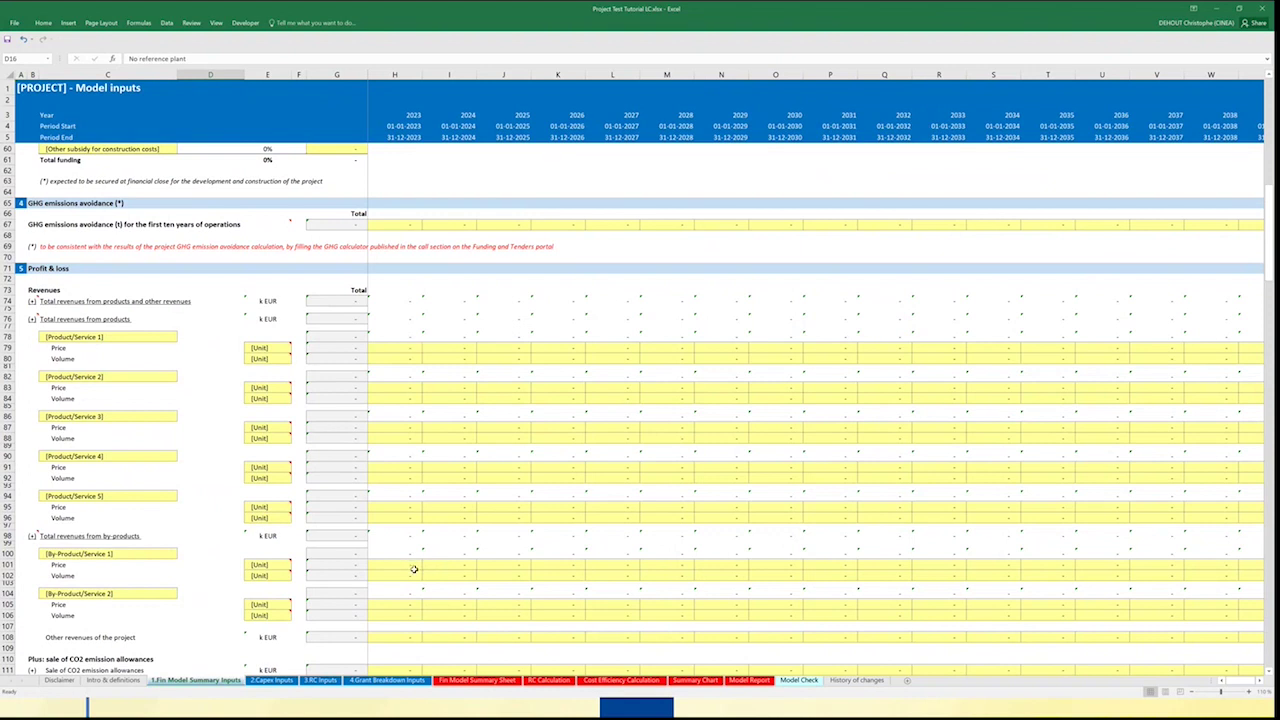
scroll(416, 542, down, 1)
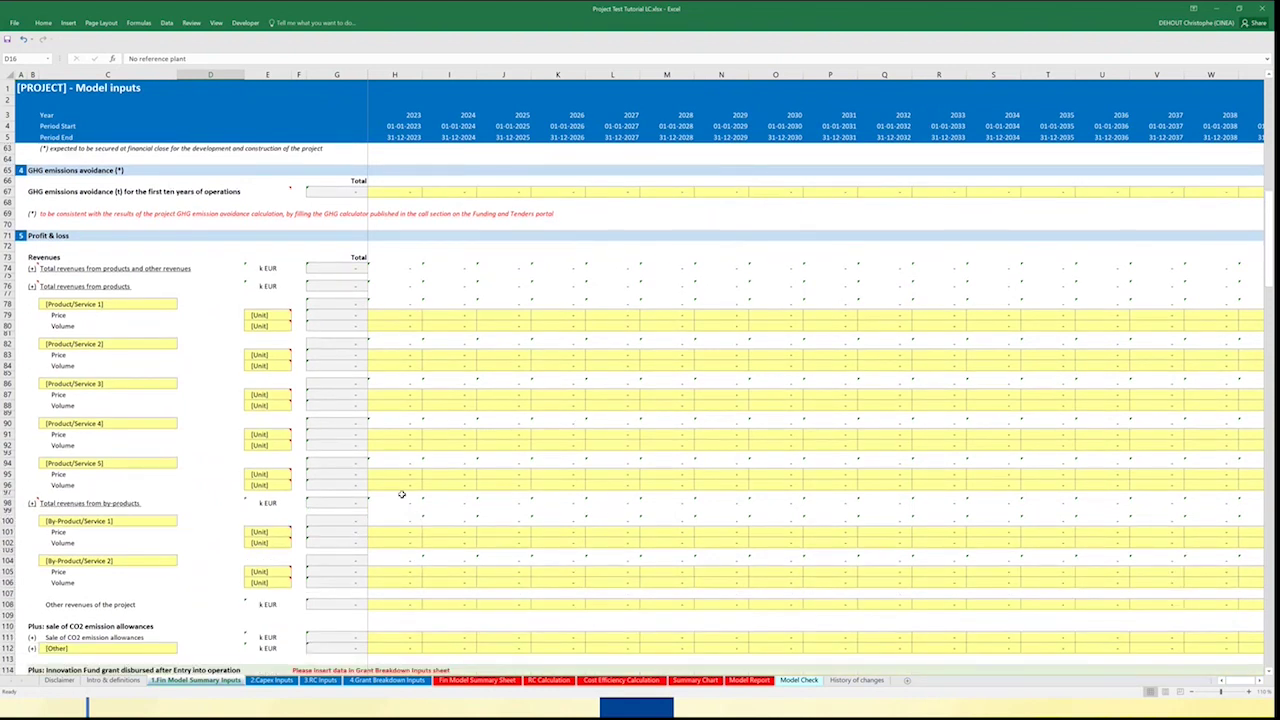
scroll(401, 494, down, 2)
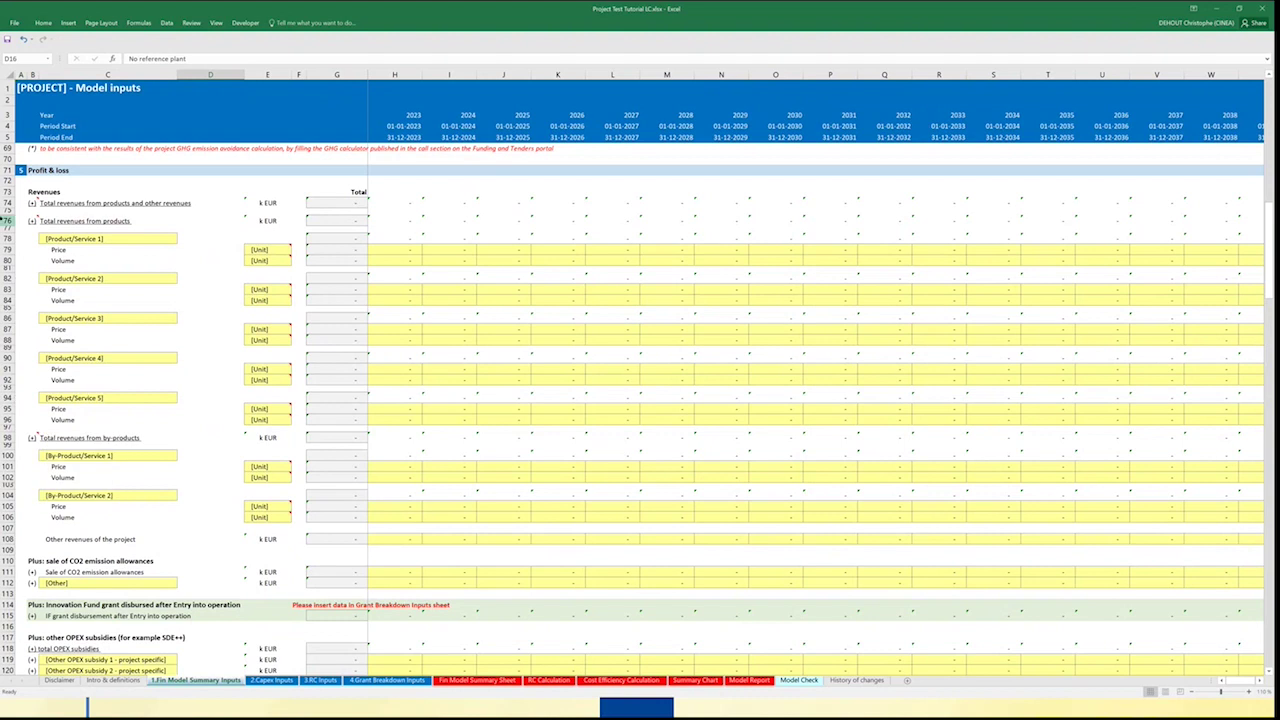
mouse_move(30, 202)
scroll(402, 413, down, 2)
scroll(402, 415, down, 6)
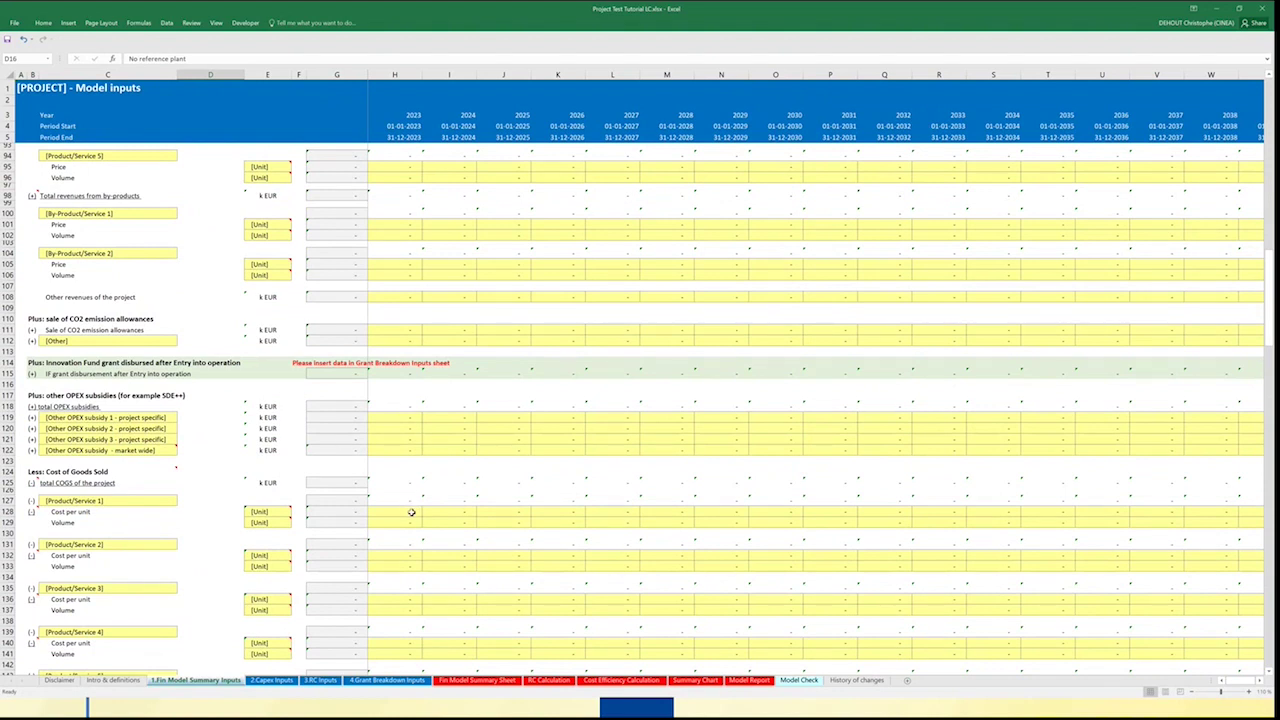
Step: Examine the Cost of Goods Sold inputs per product and compare them with the revenue price and volume rows above
click(434, 513)
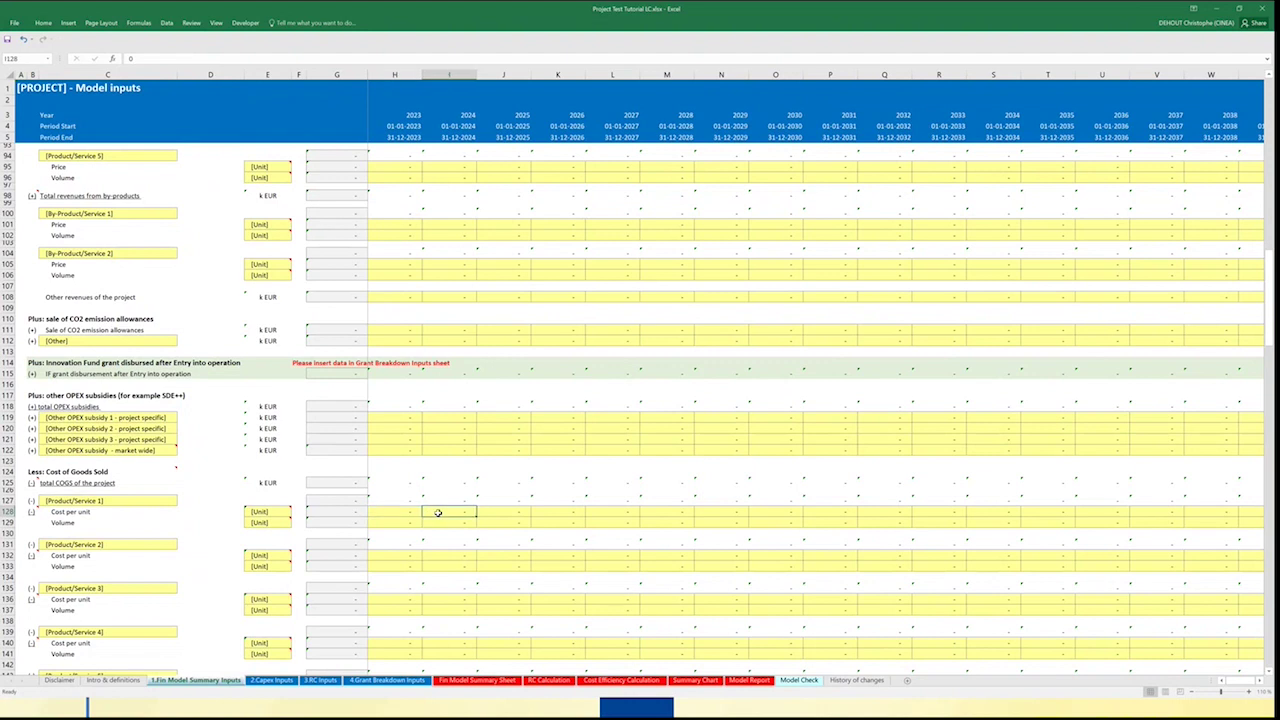
click(489, 513)
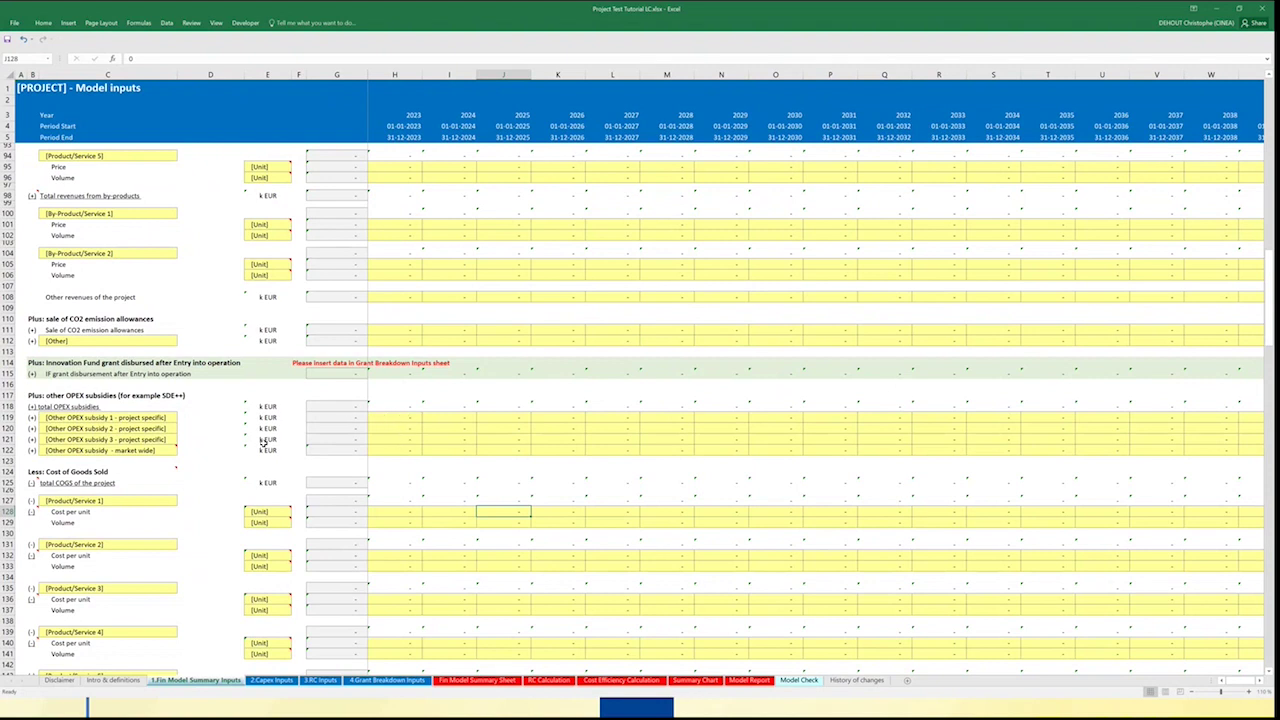
scroll(417, 431, down, 1)
scroll(417, 431, down, 1)
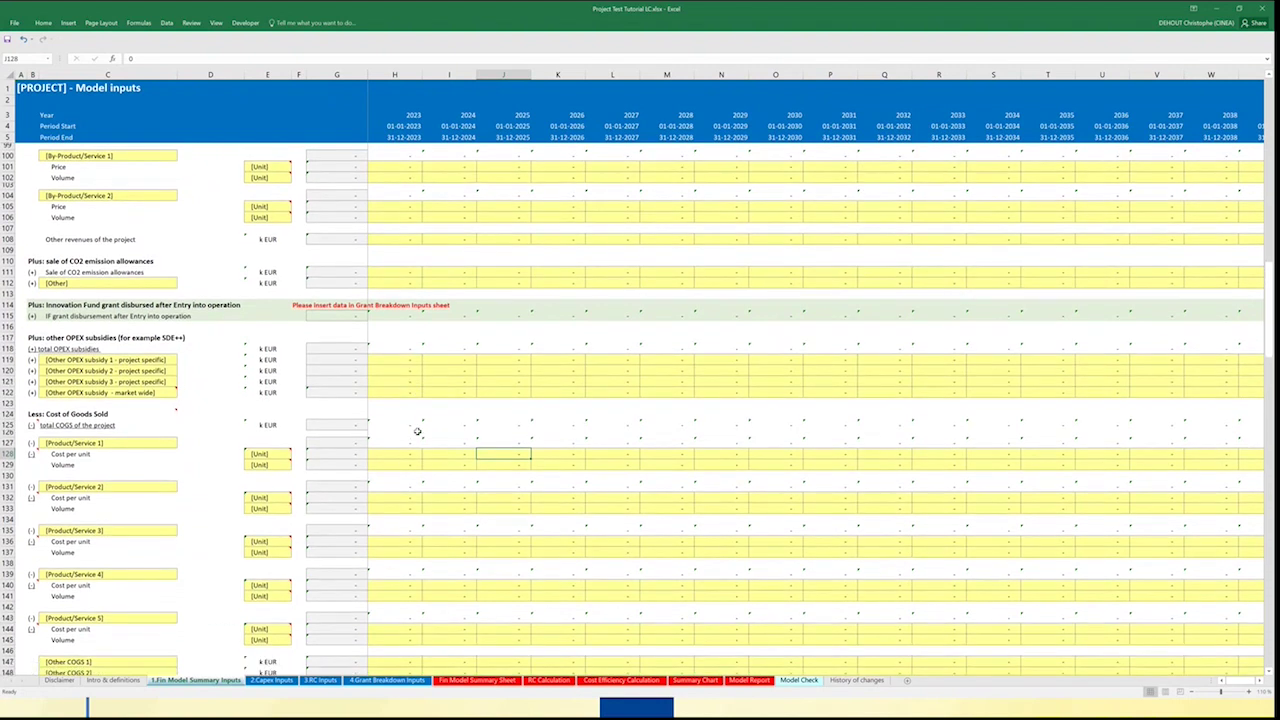
scroll(414, 426, down, 1)
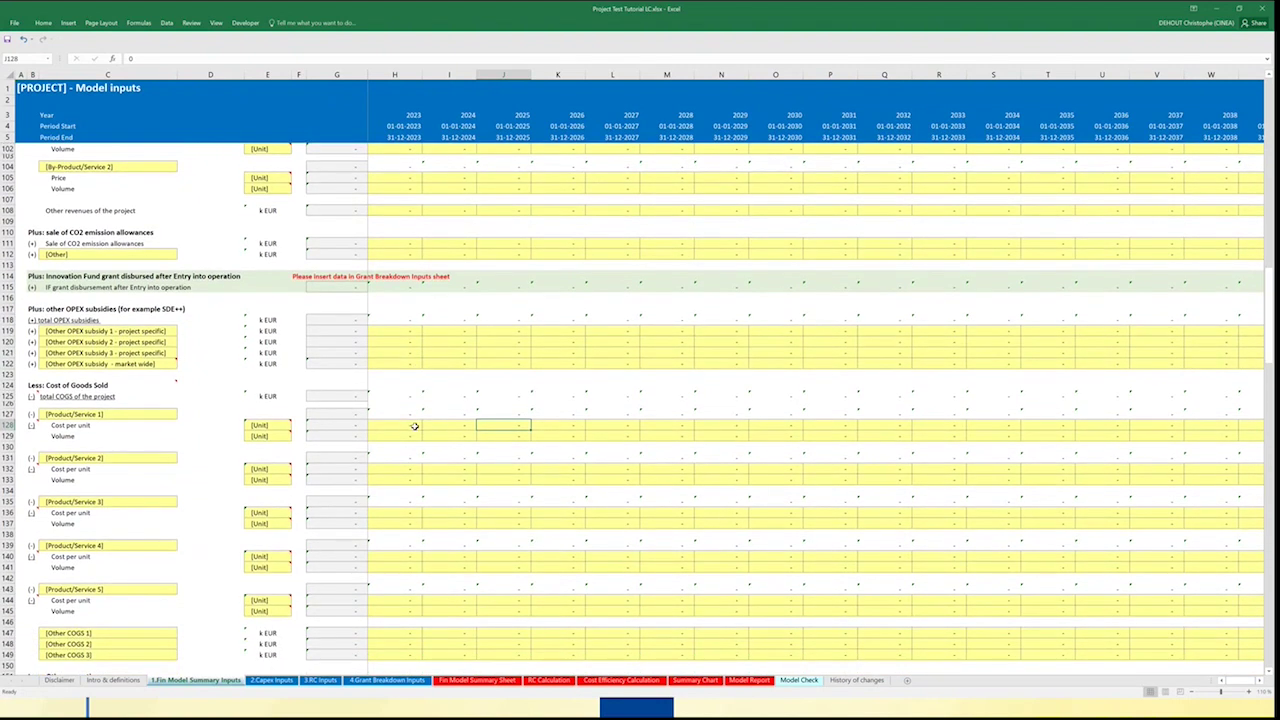
scroll(416, 465, down, 2)
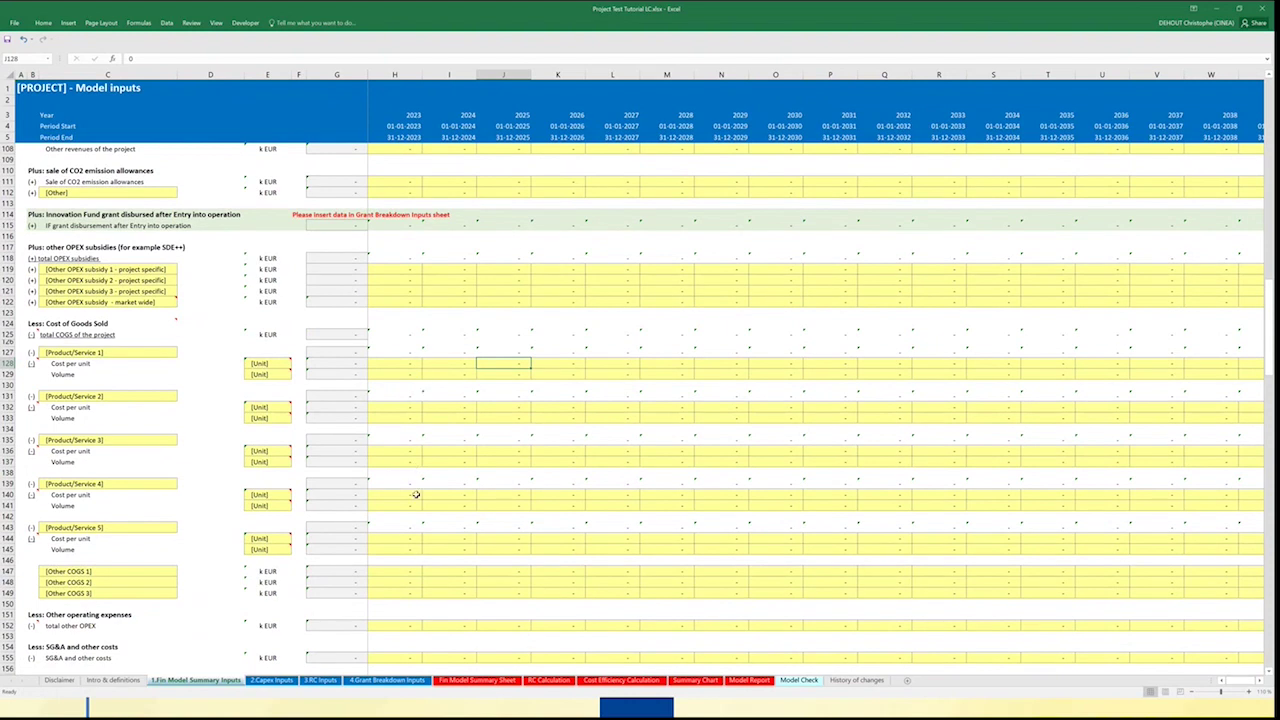
scroll(416, 492, up, 1)
scroll(417, 492, up, 5)
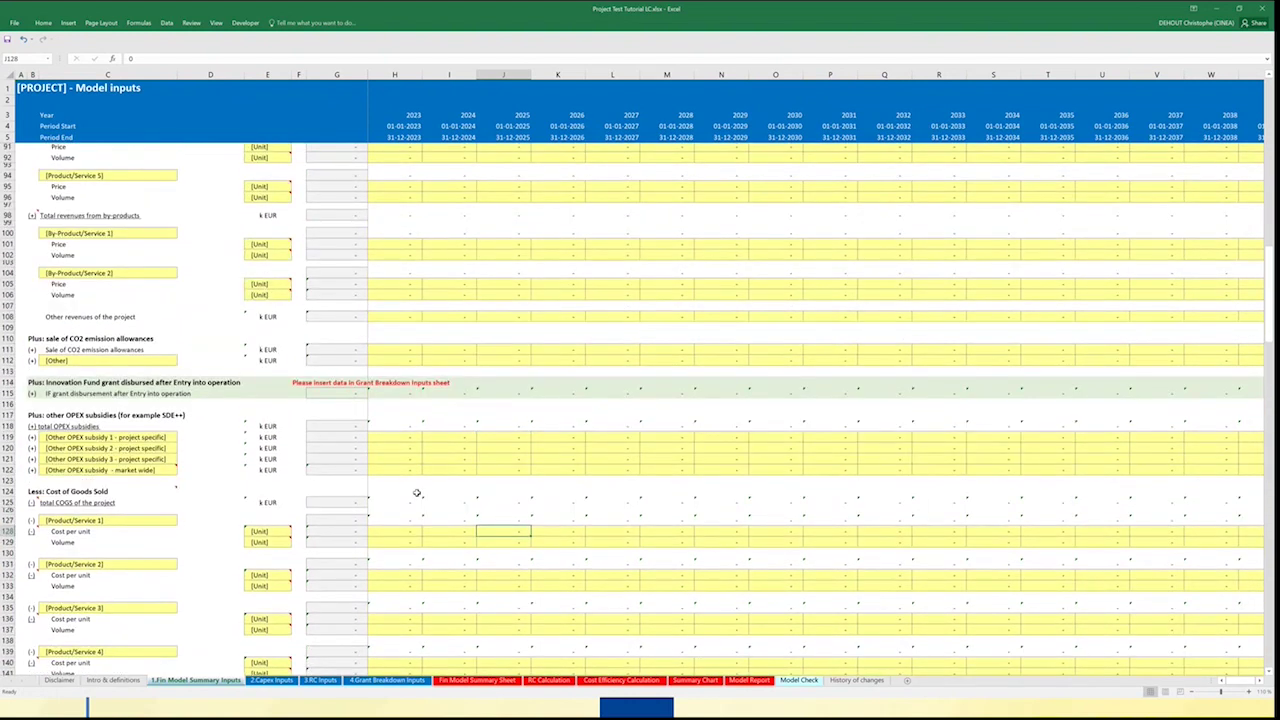
scroll(422, 505, up, 4)
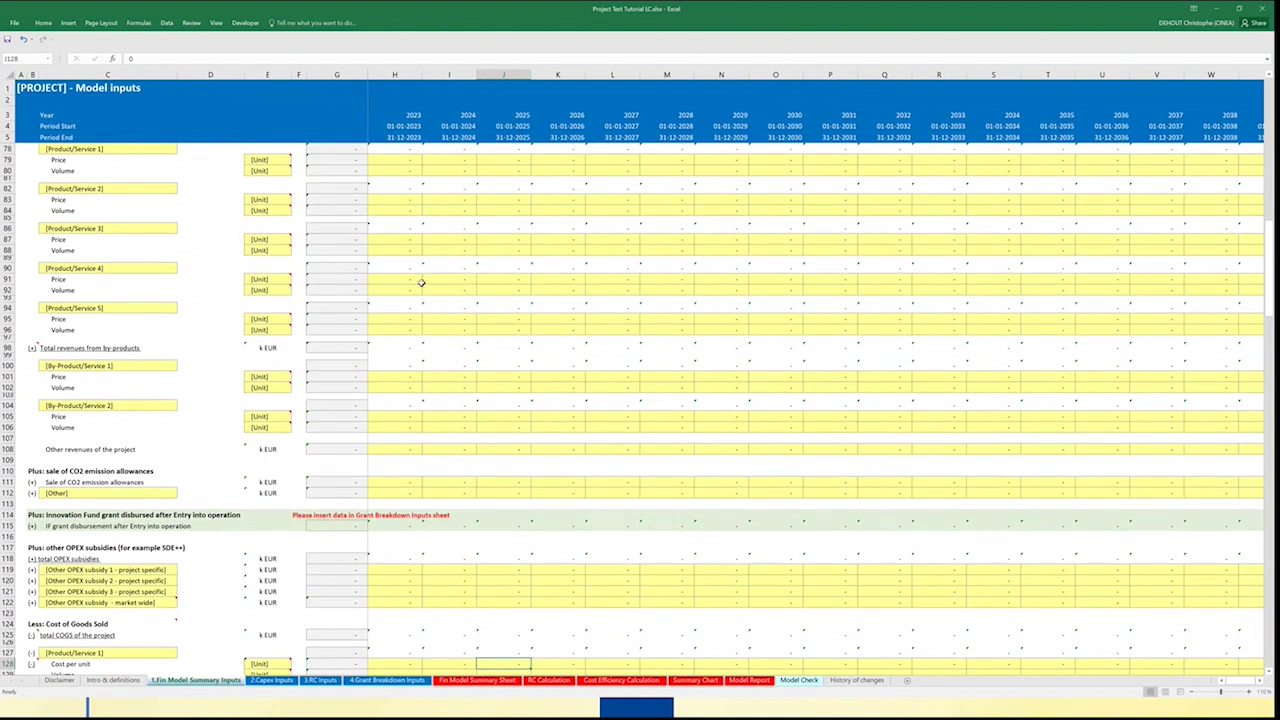
scroll(423, 298, down, 6)
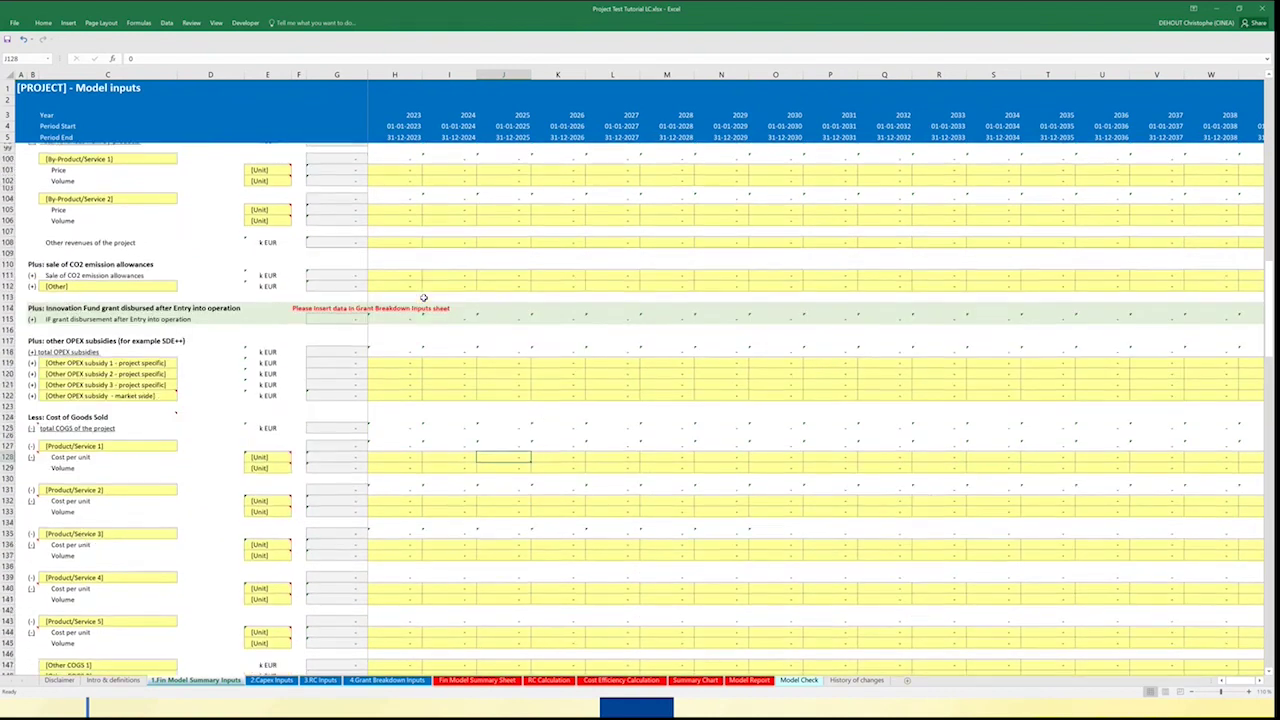
Step: Examine the remaining Profit & loss cost inputs, from other COGS and operating expenses to depreciation, interest, tax and other items
scroll(423, 298, down, 9)
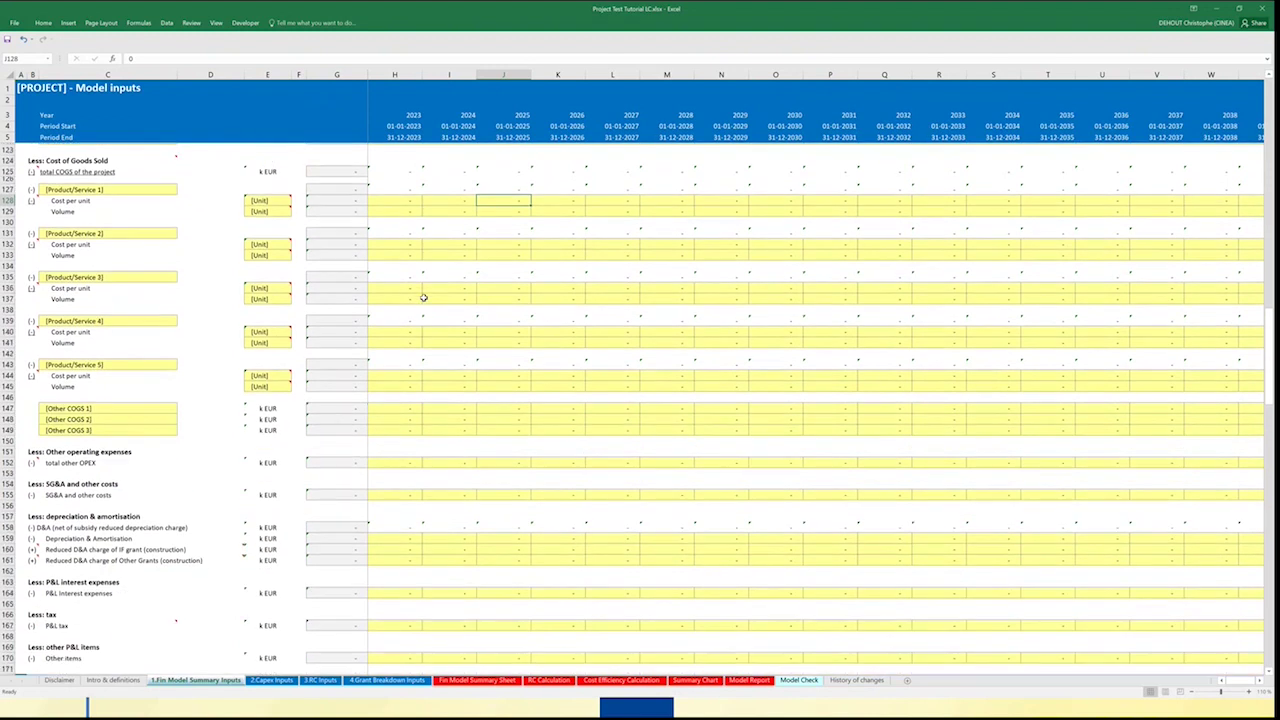
scroll(423, 298, down, 3)
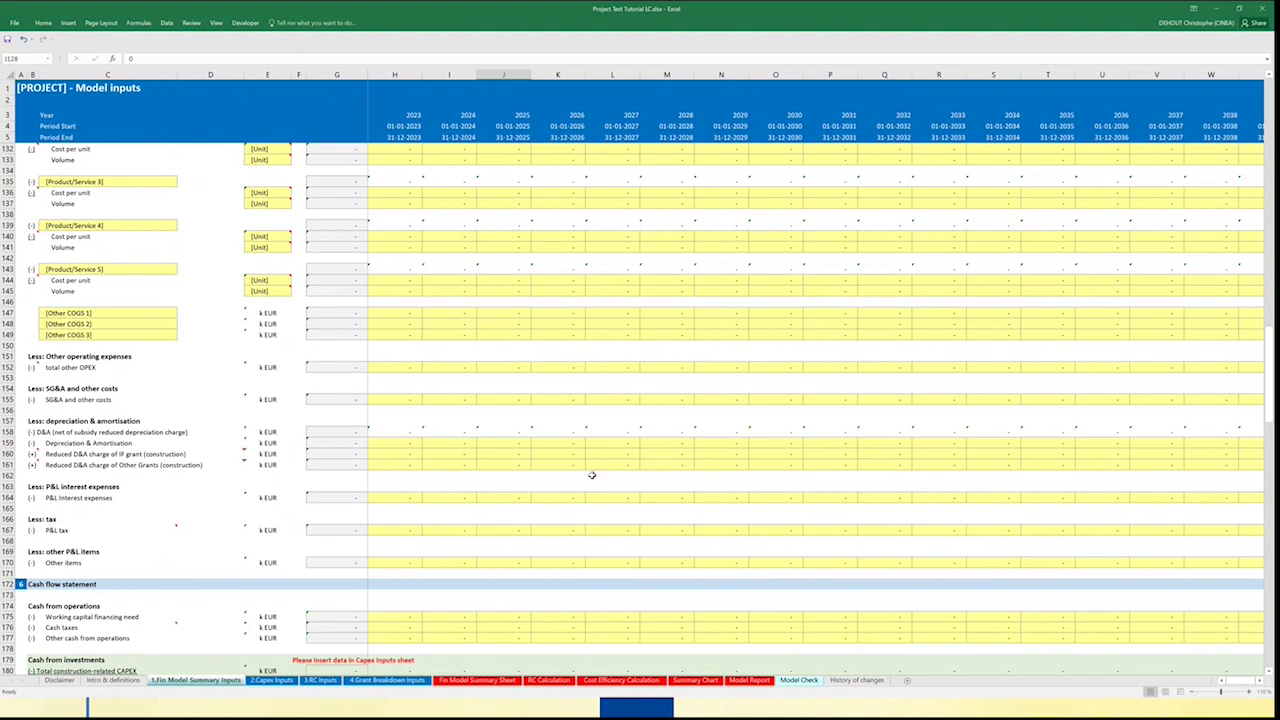
scroll(440, 461, up, 1)
scroll(440, 461, down, 6)
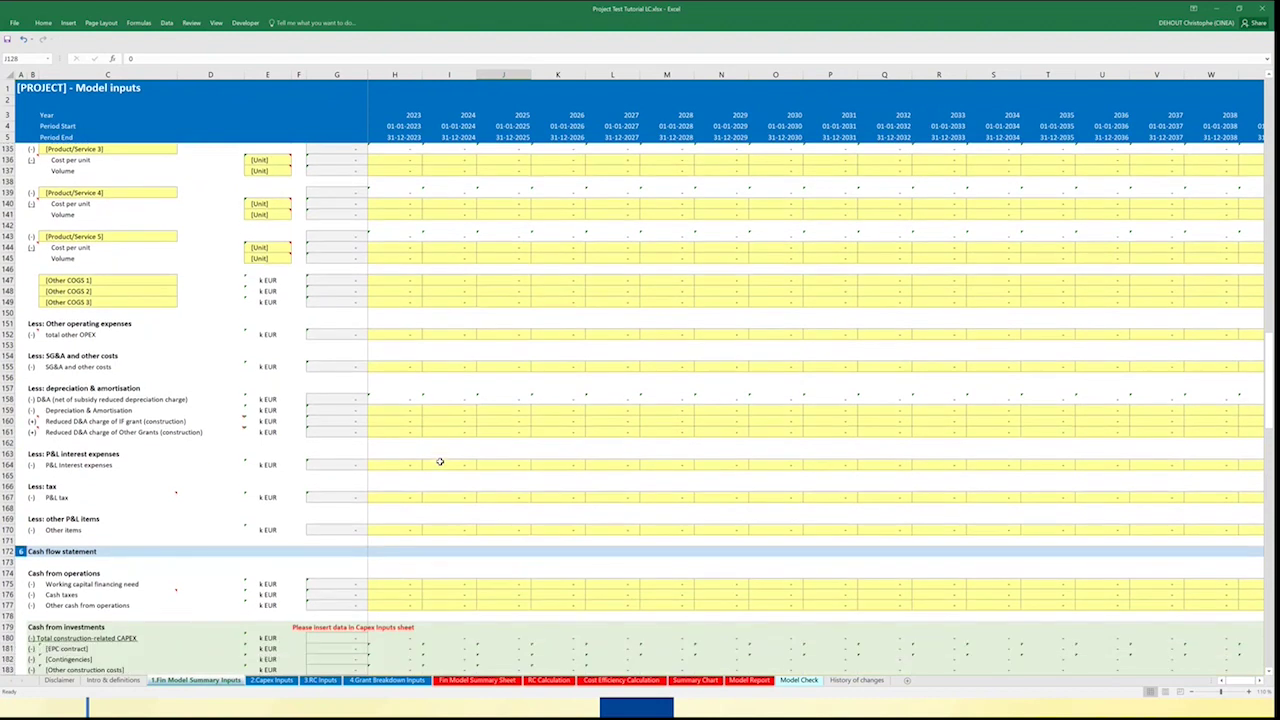
Step: Examine the cash from operations inputs and the formulas in the construction-related CAPEX rows of the Cash flow statement
scroll(440, 461, down, 2)
scroll(440, 461, down, 2)
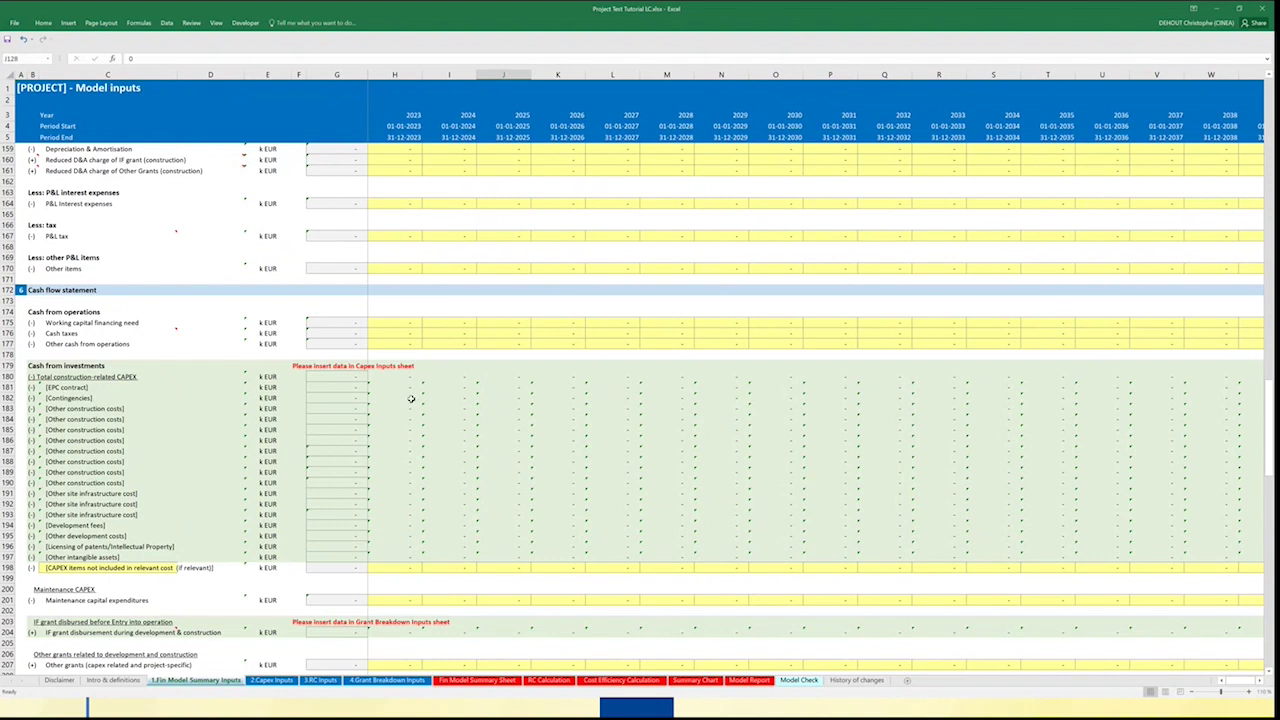
click(399, 388)
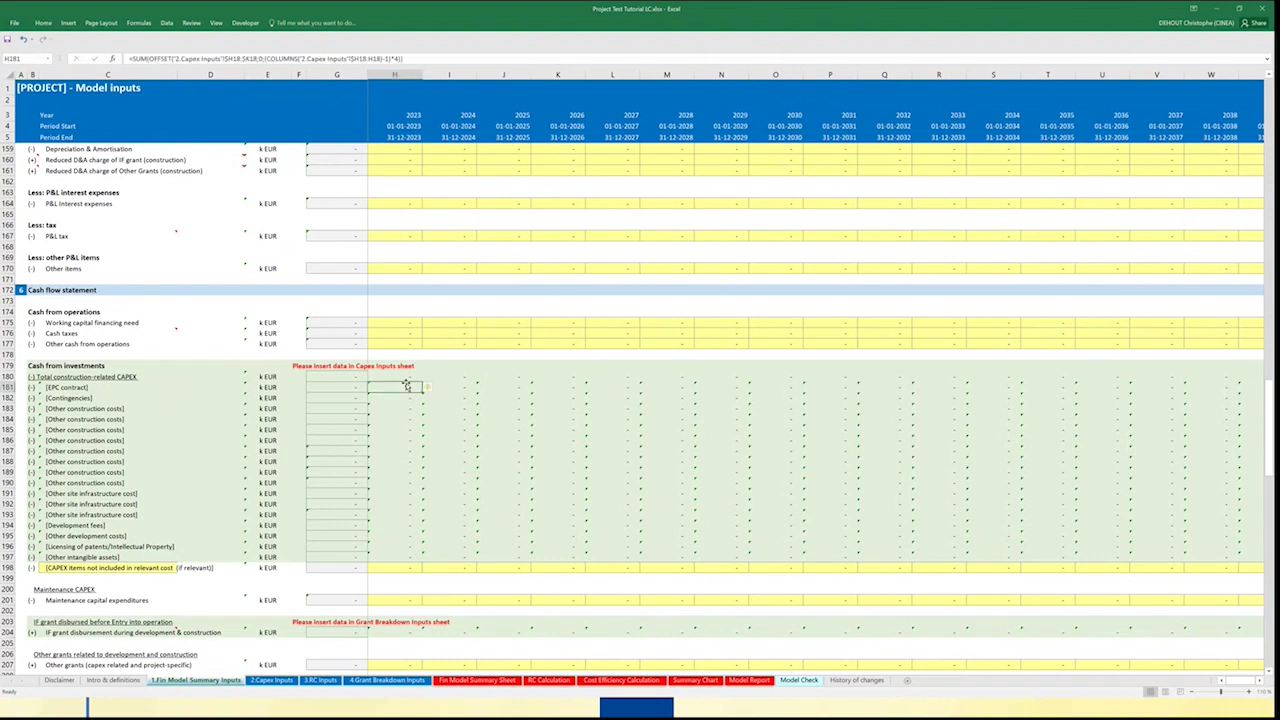
click(406, 377)
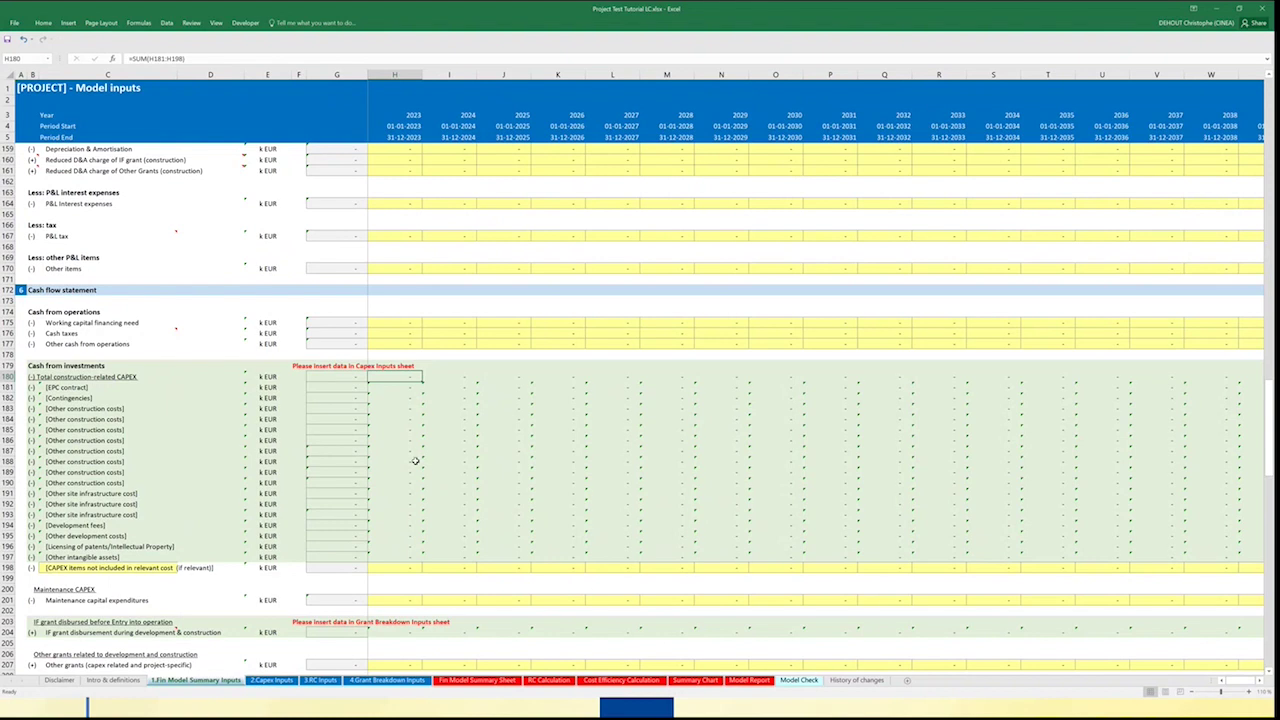
scroll(415, 461, down, 1)
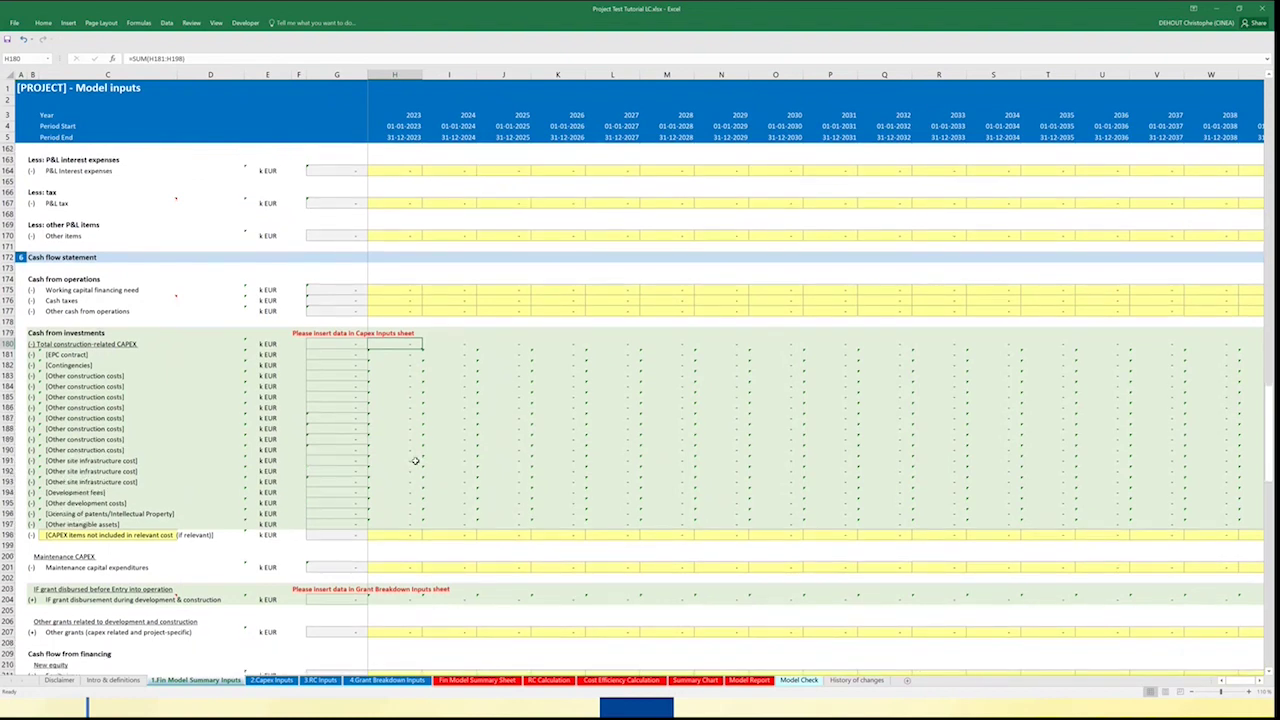
scroll(415, 461, down, 1)
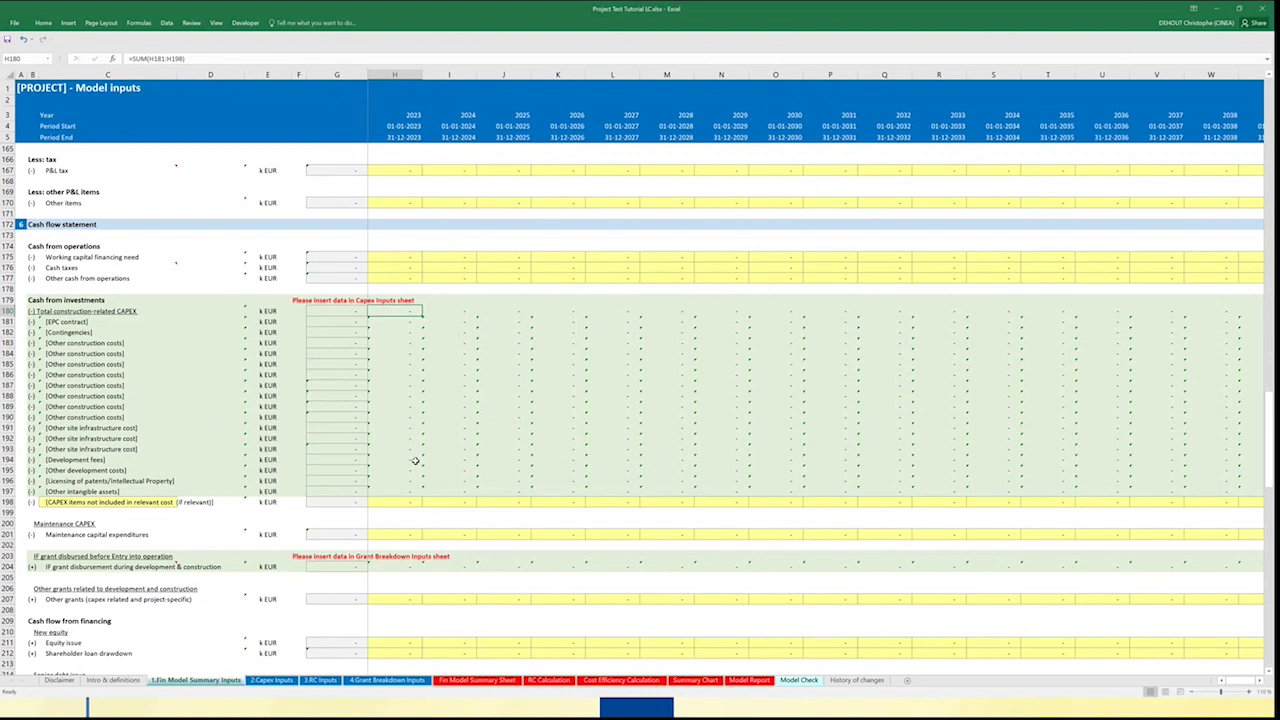
Step: Check the 2023 cells for CAPEX items not included in relevant cost, maintenance capital expenditures and IF grant disbursement during development and construction
click(403, 499)
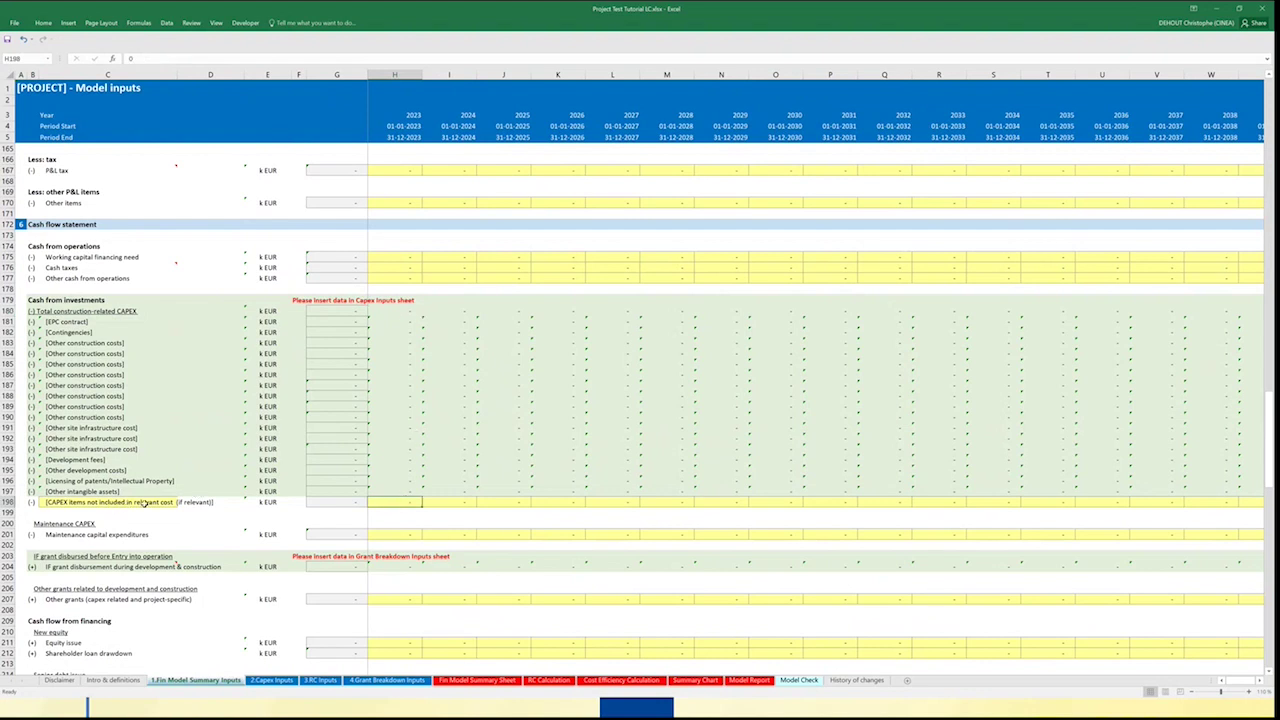
click(411, 532)
scroll(431, 516, down, 2)
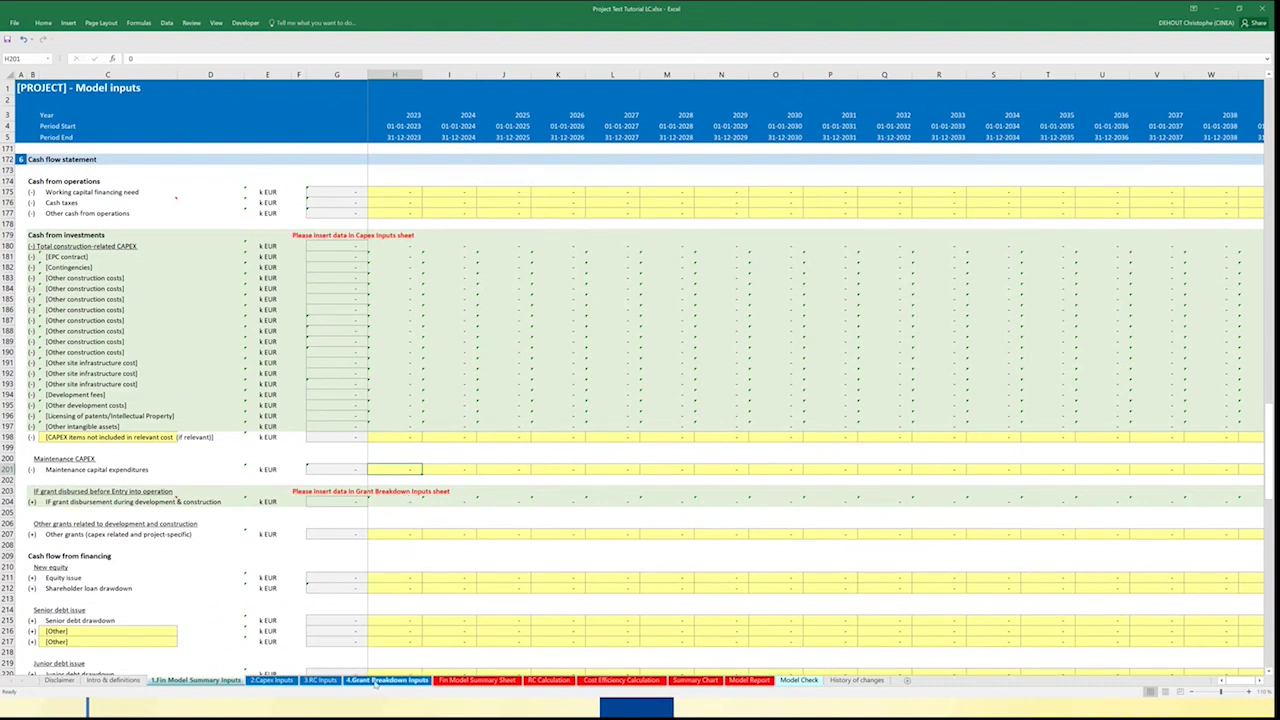
click(393, 502)
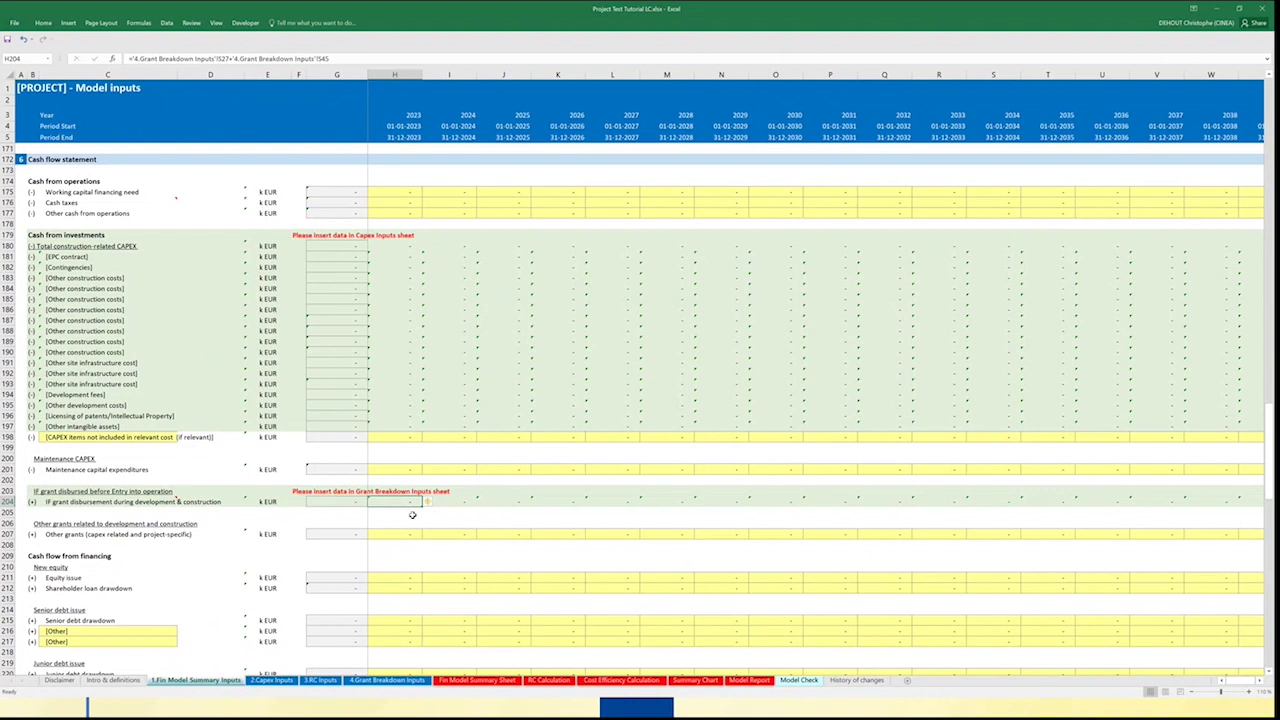
Step: Review the other grants and cash flow from financing inputs, followed by the Balance sheet section and its cash balance check
scroll(410, 510, down, 2)
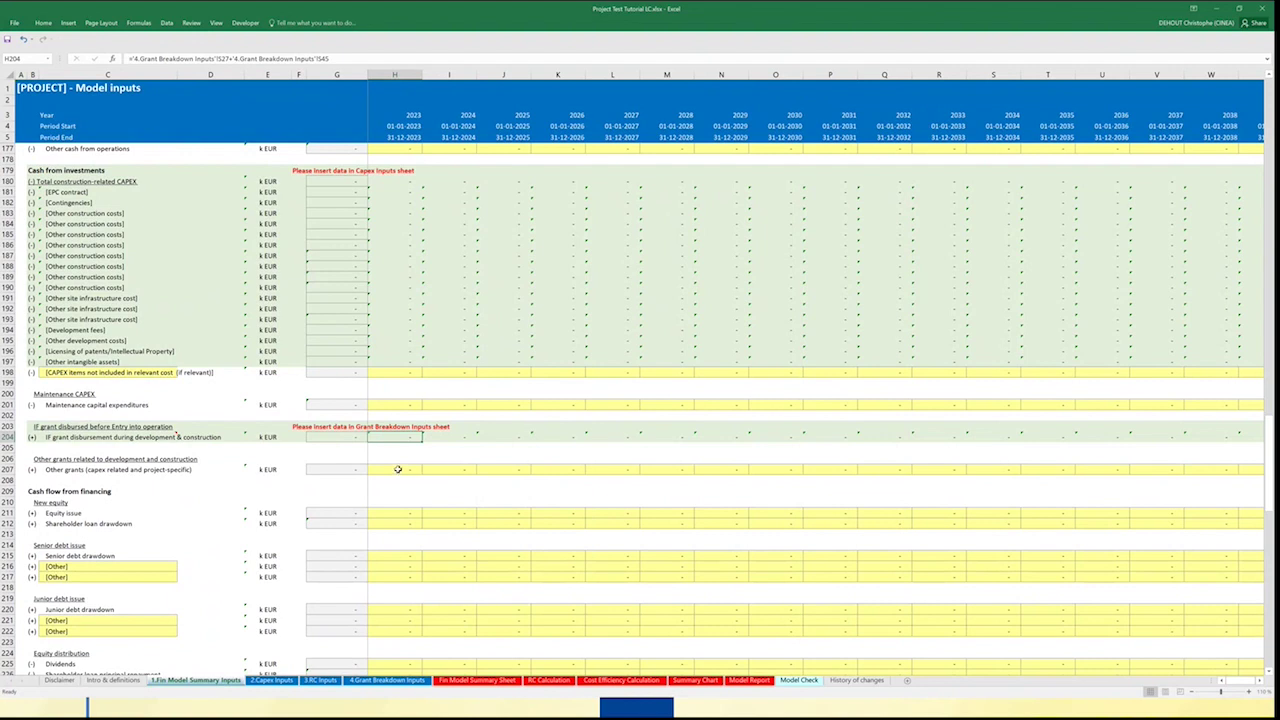
scroll(396, 470, down, 2)
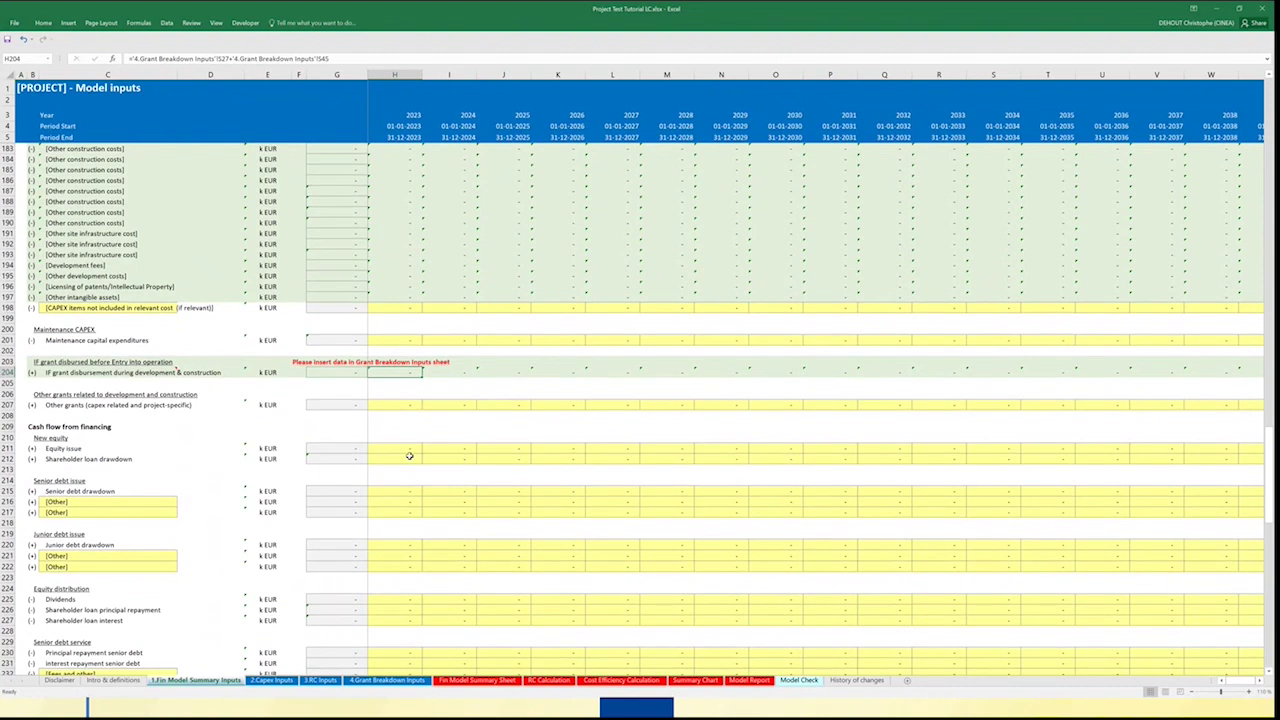
scroll(408, 436, down, 1)
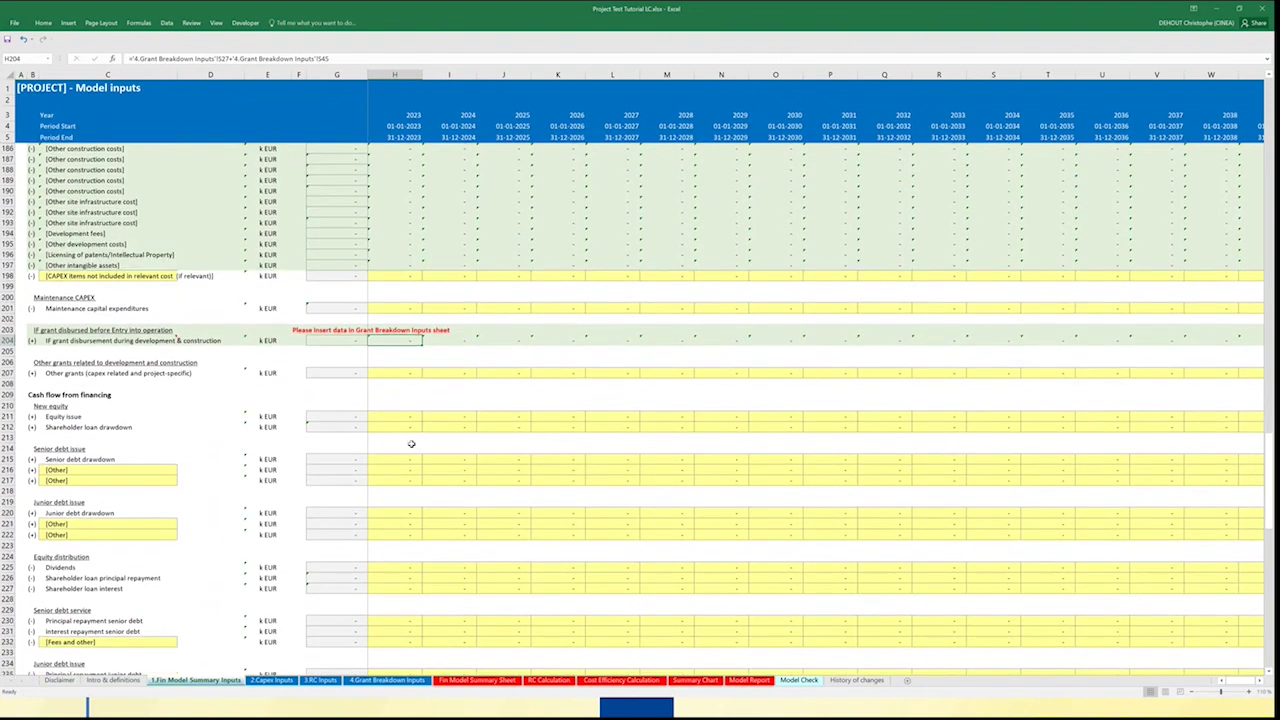
scroll(409, 440, down, 2)
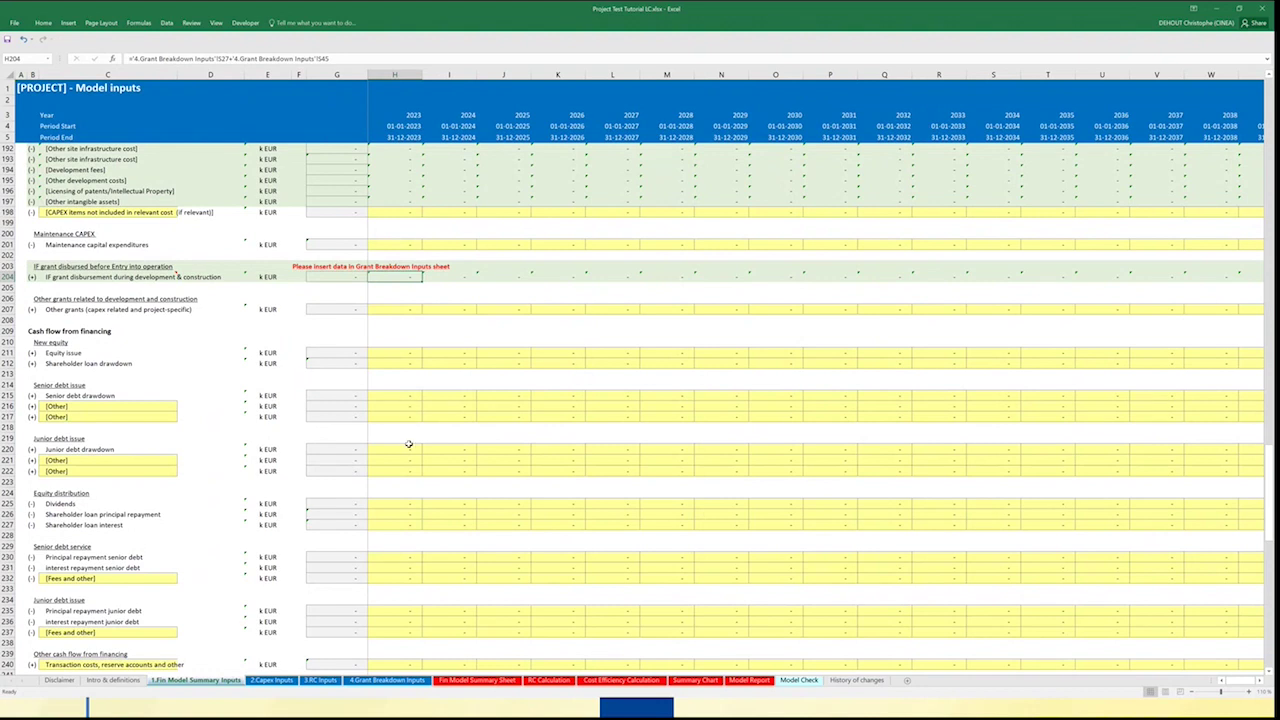
scroll(407, 462, down, 3)
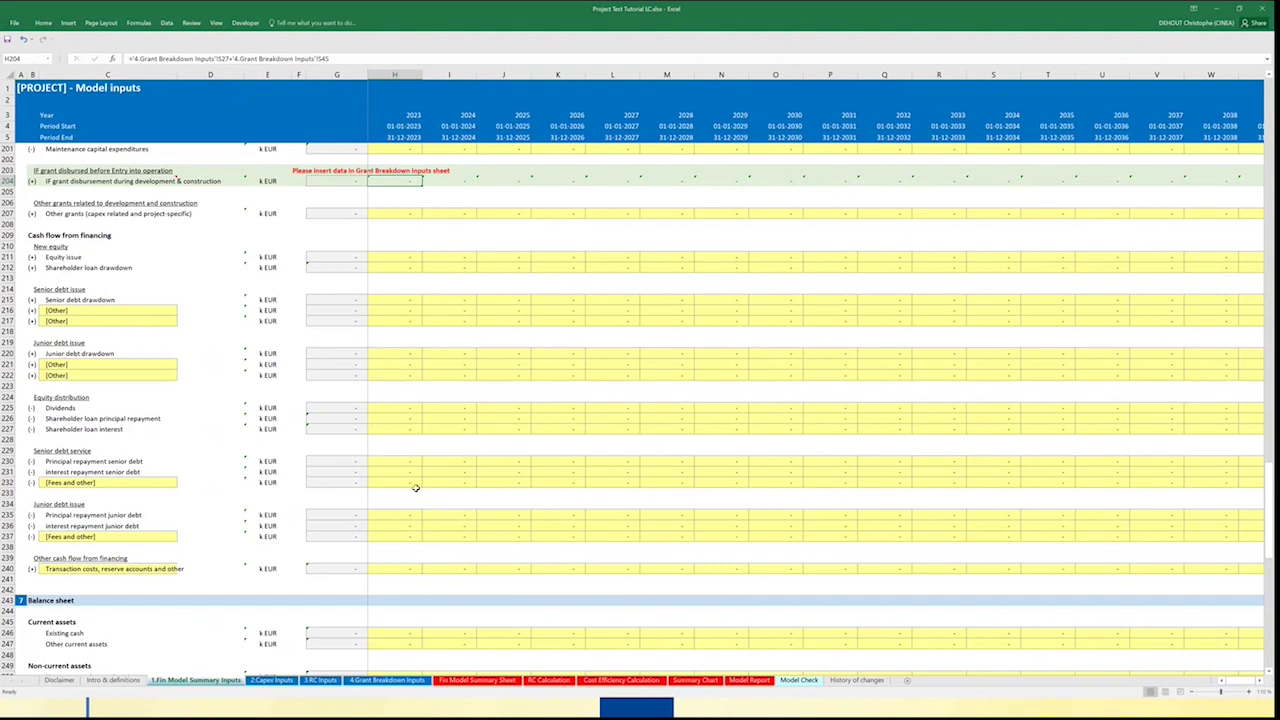
scroll(403, 497, down, 1)
scroll(403, 497, down, 7)
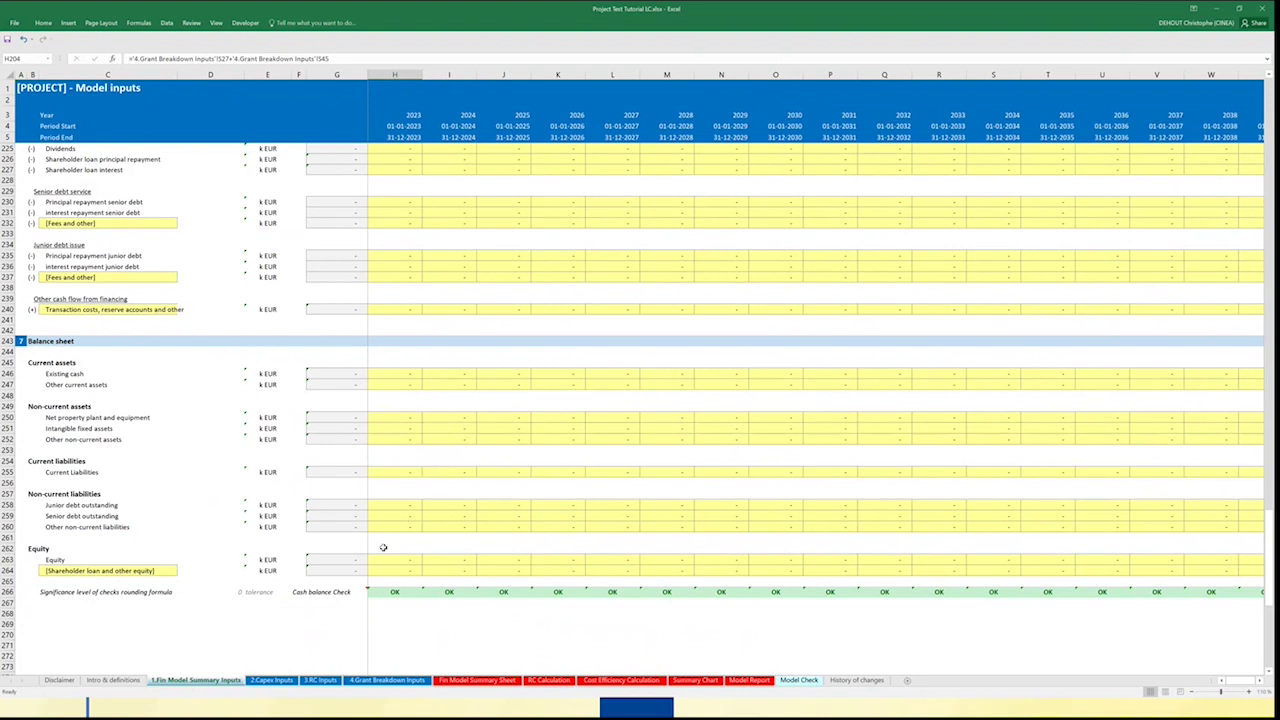
Step: Review the quarterly cost rows and Proportionality section of the Capex Inputs sheet, and look at the RC Inputs sheet
click(272, 680)
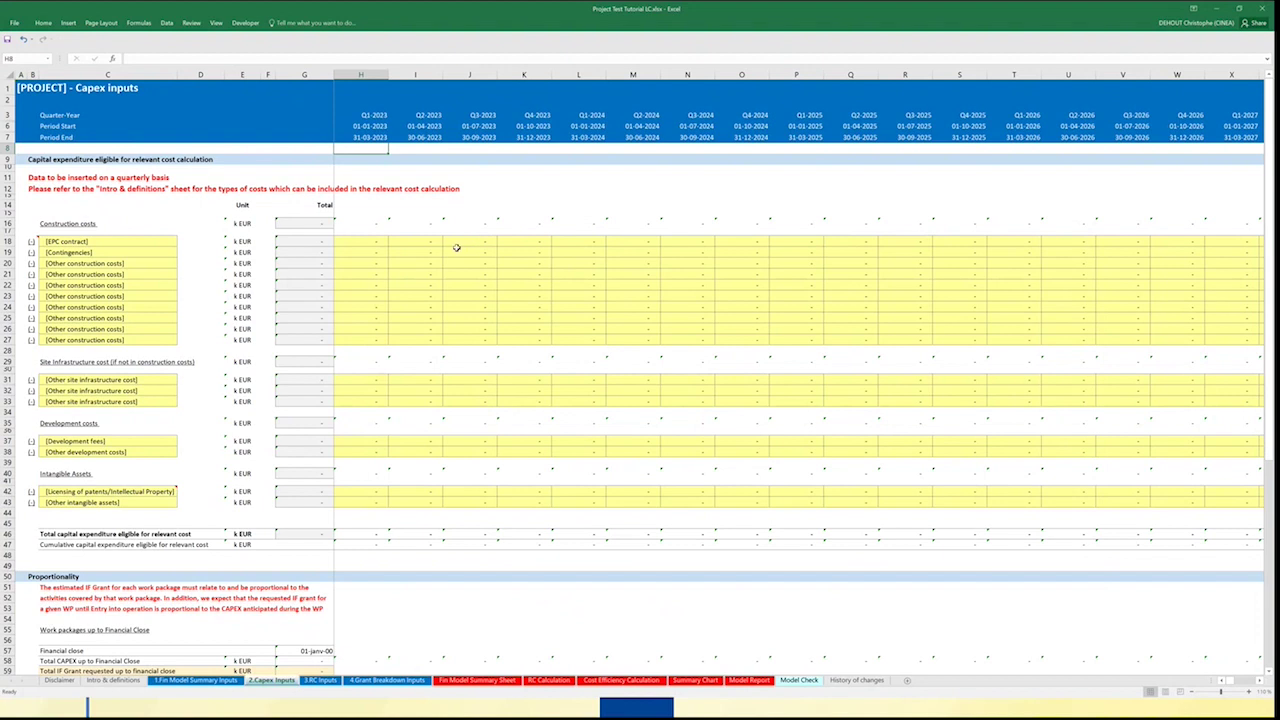
scroll(455, 248, down, 1)
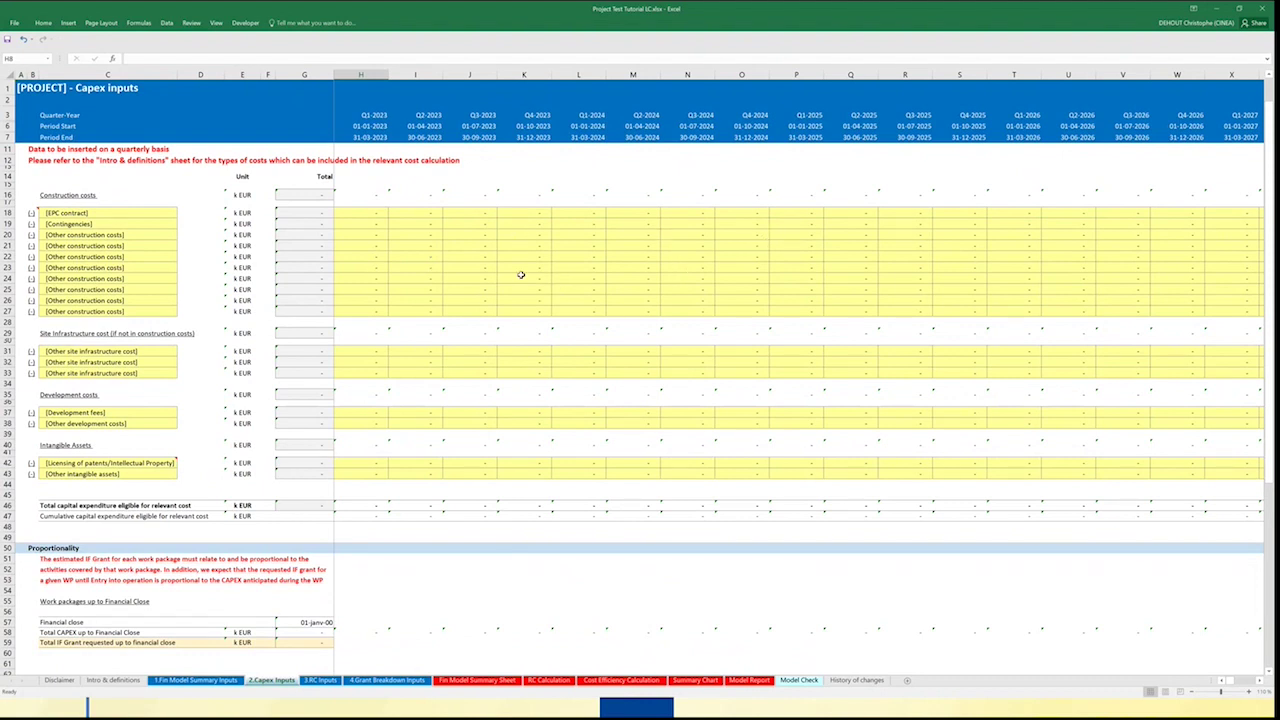
click(321, 680)
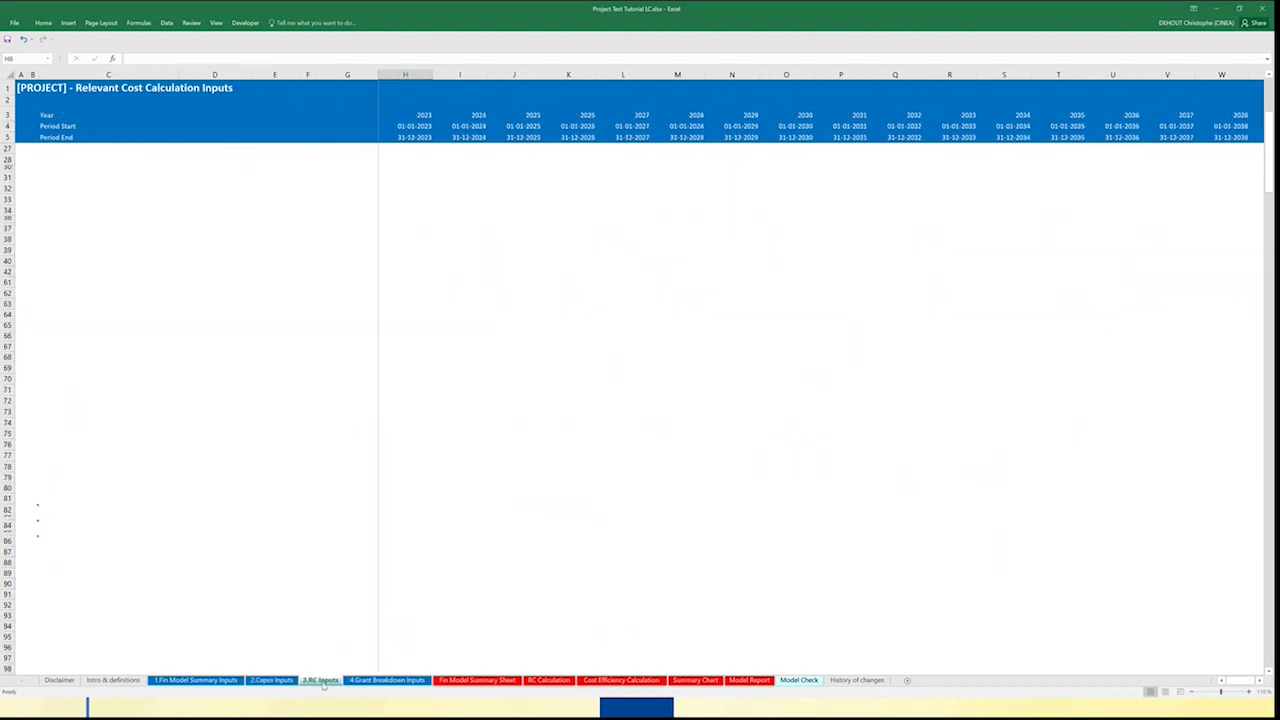
Step: Examine the work packages, end months and grant checks in the Grant Breakdown Inputs sheet and compare them with the Model Check sheet
click(388, 680)
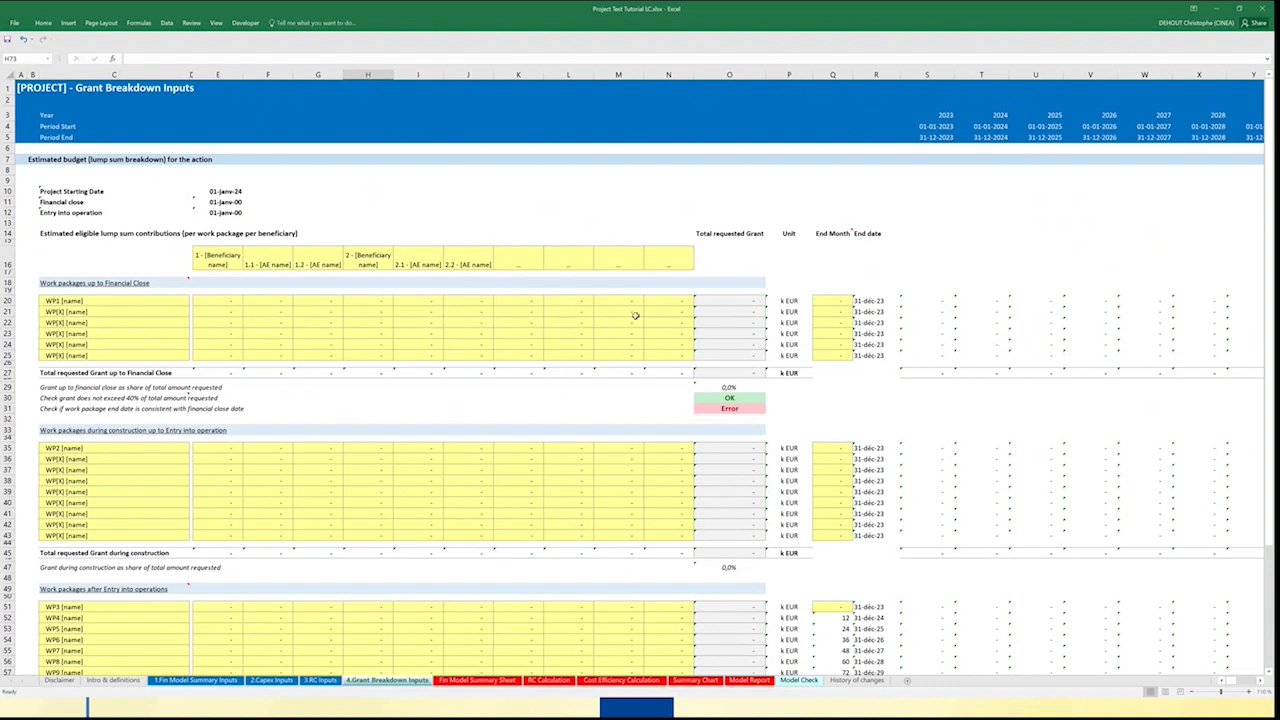
click(833, 300)
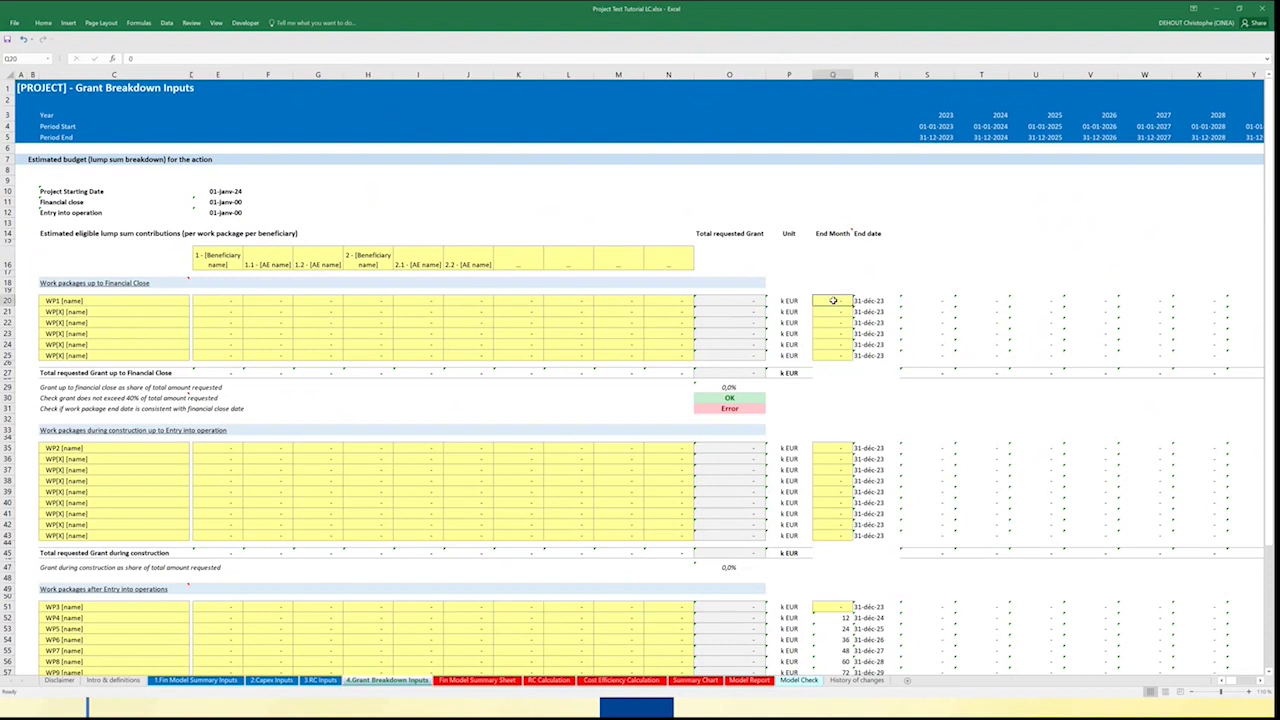
click(835, 312)
click(833, 322)
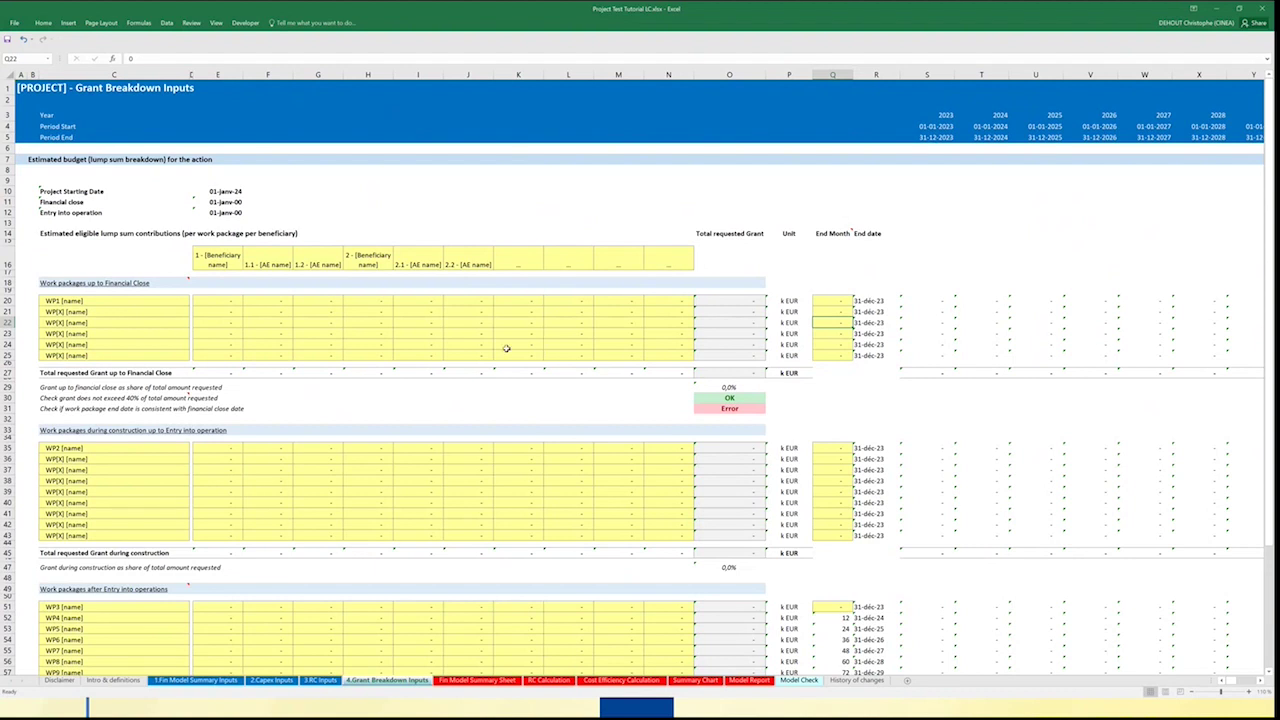
scroll(506, 348, down, 2)
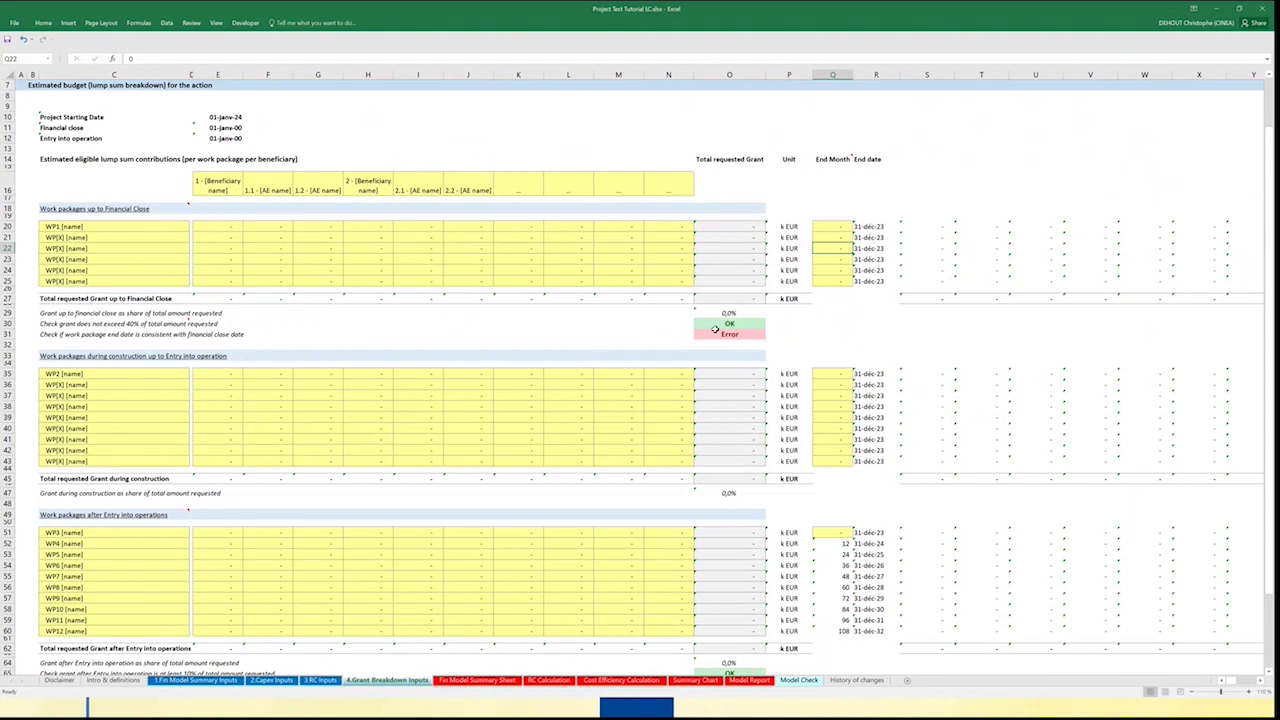
scroll(715, 334, down, 2)
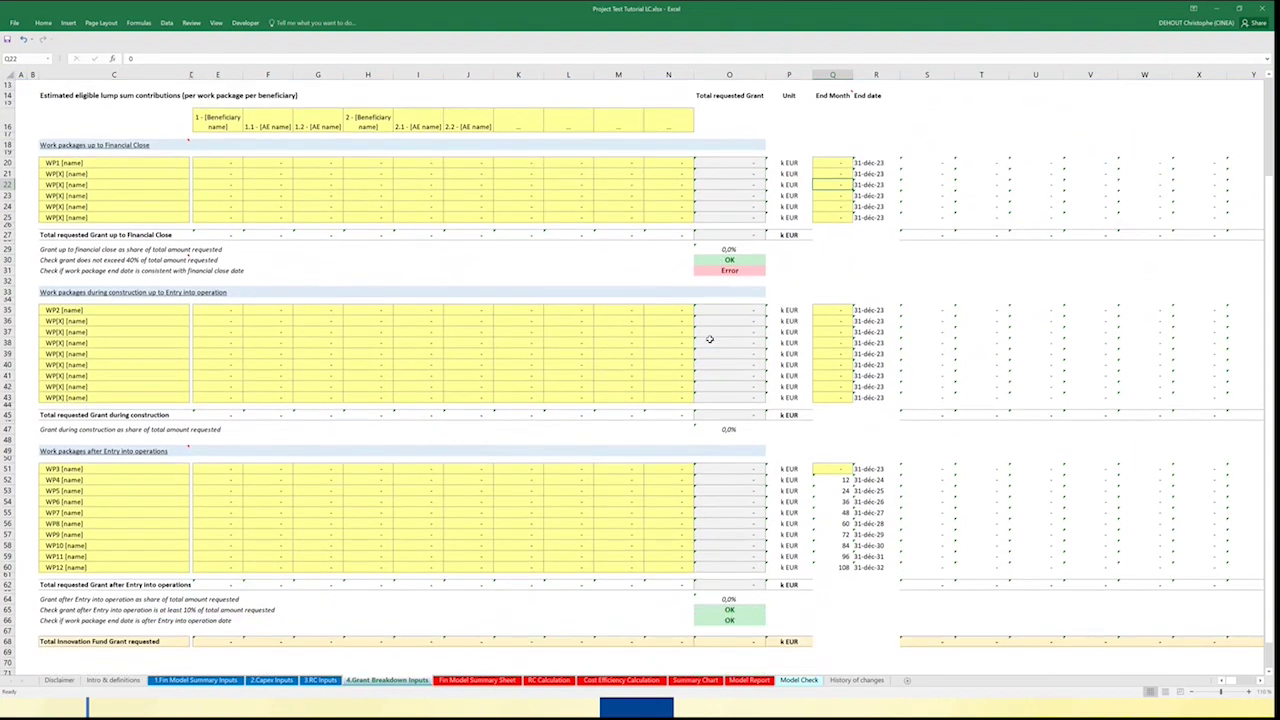
click(799, 680)
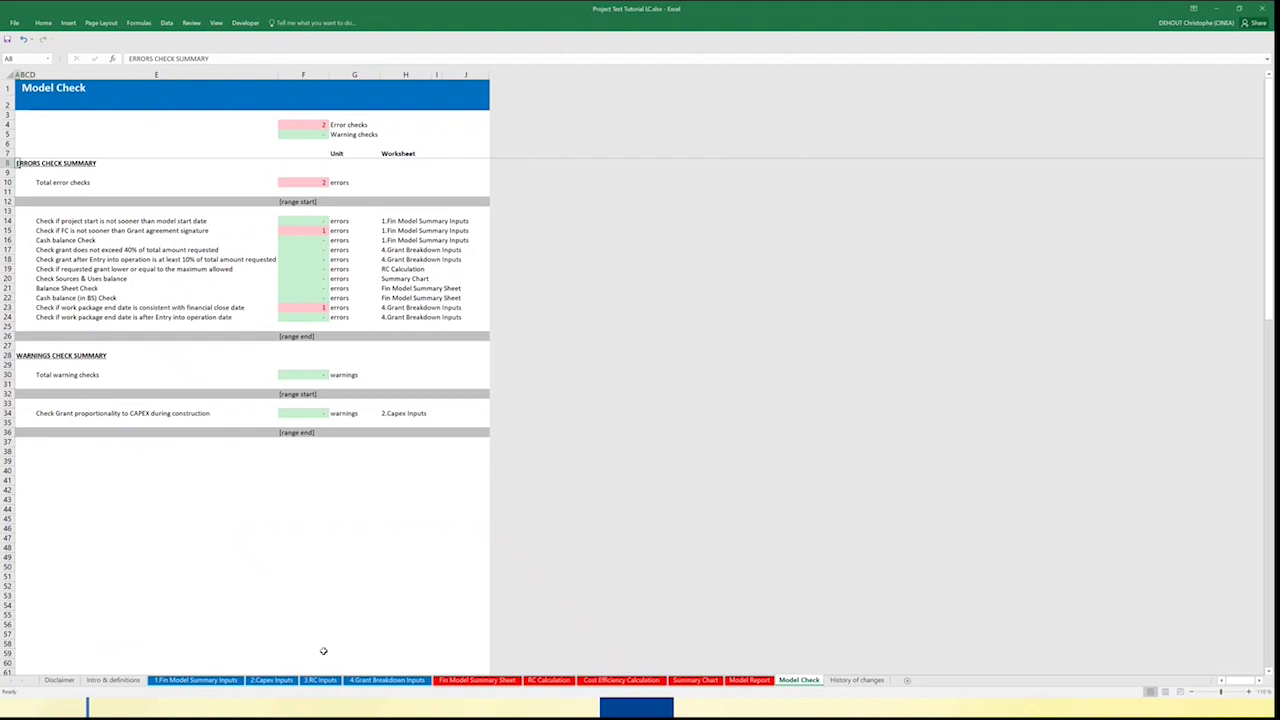
click(376, 681)
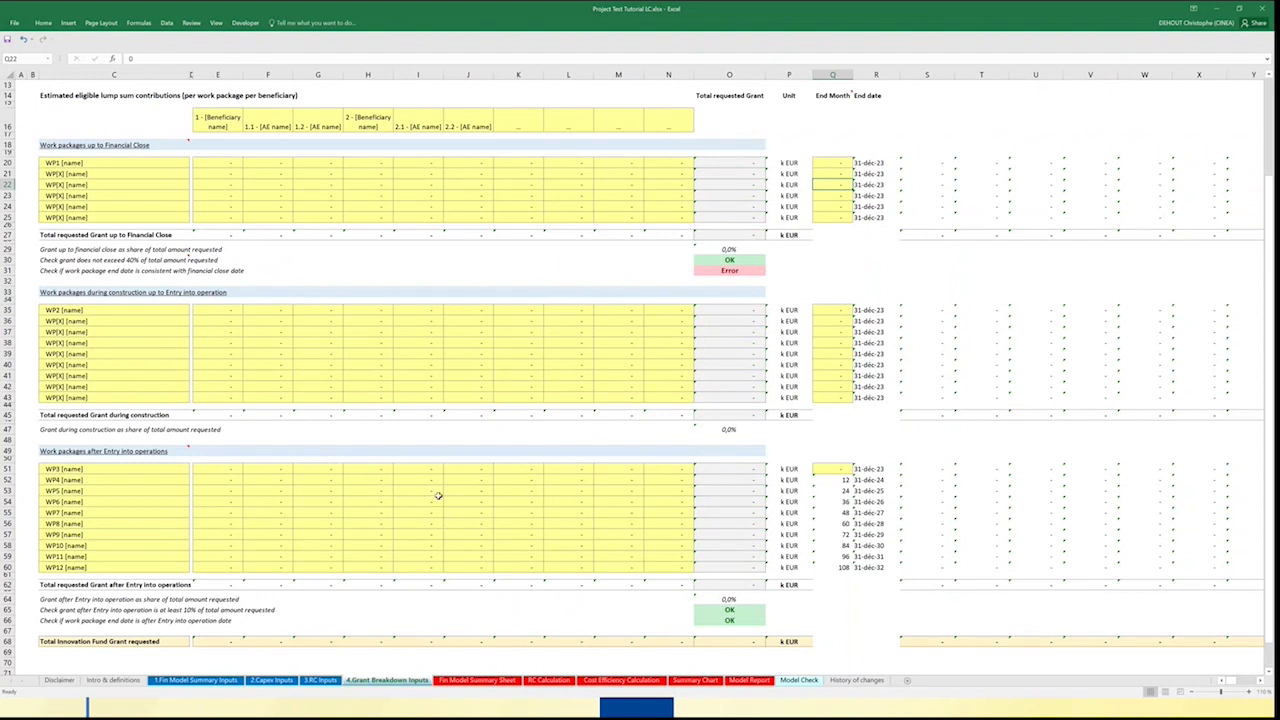
Step: Review the Profit & loss, Balance sheet and Cash flow statement sections of the Fin Model Summary Sheet
click(487, 681)
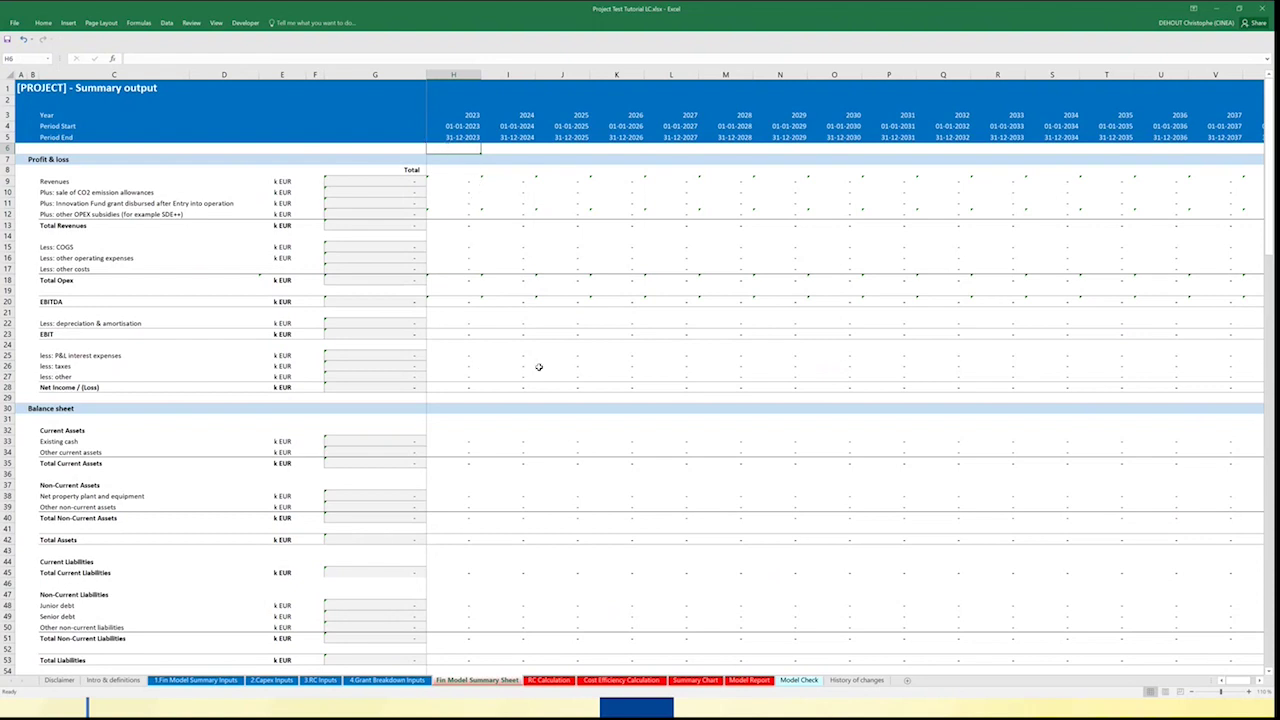
scroll(510, 346, down, 4)
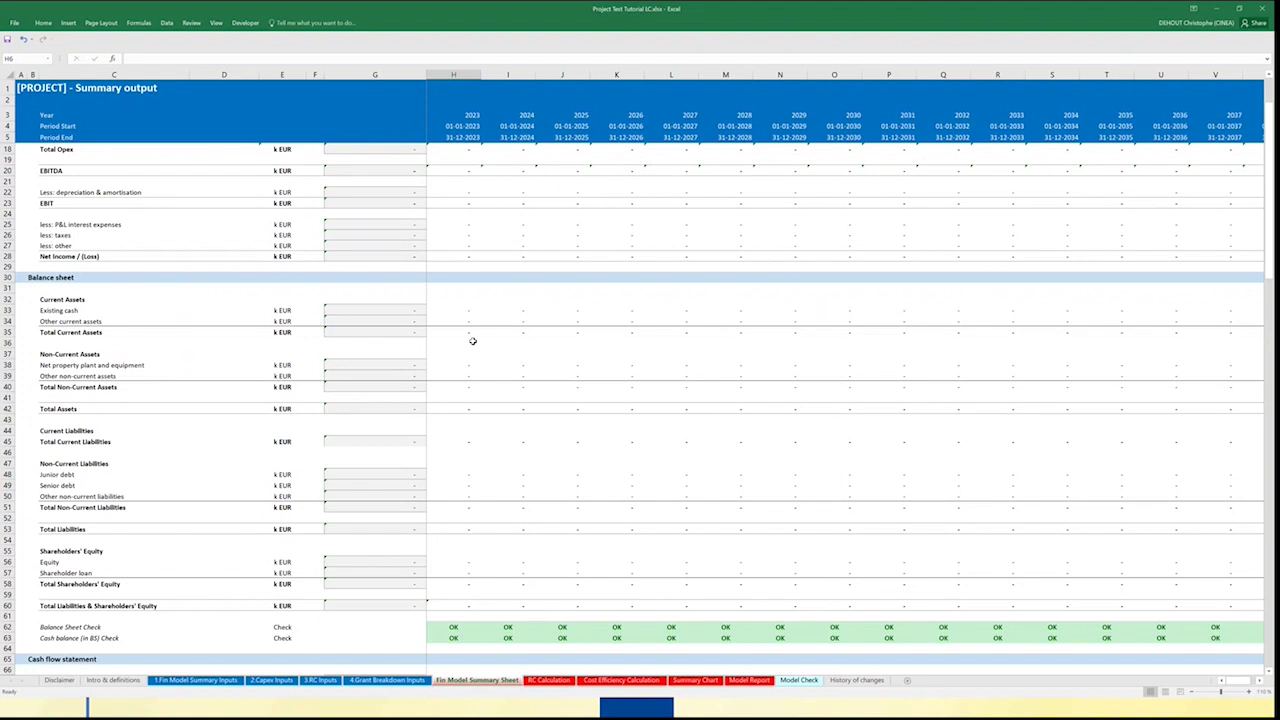
scroll(472, 341, down, 10)
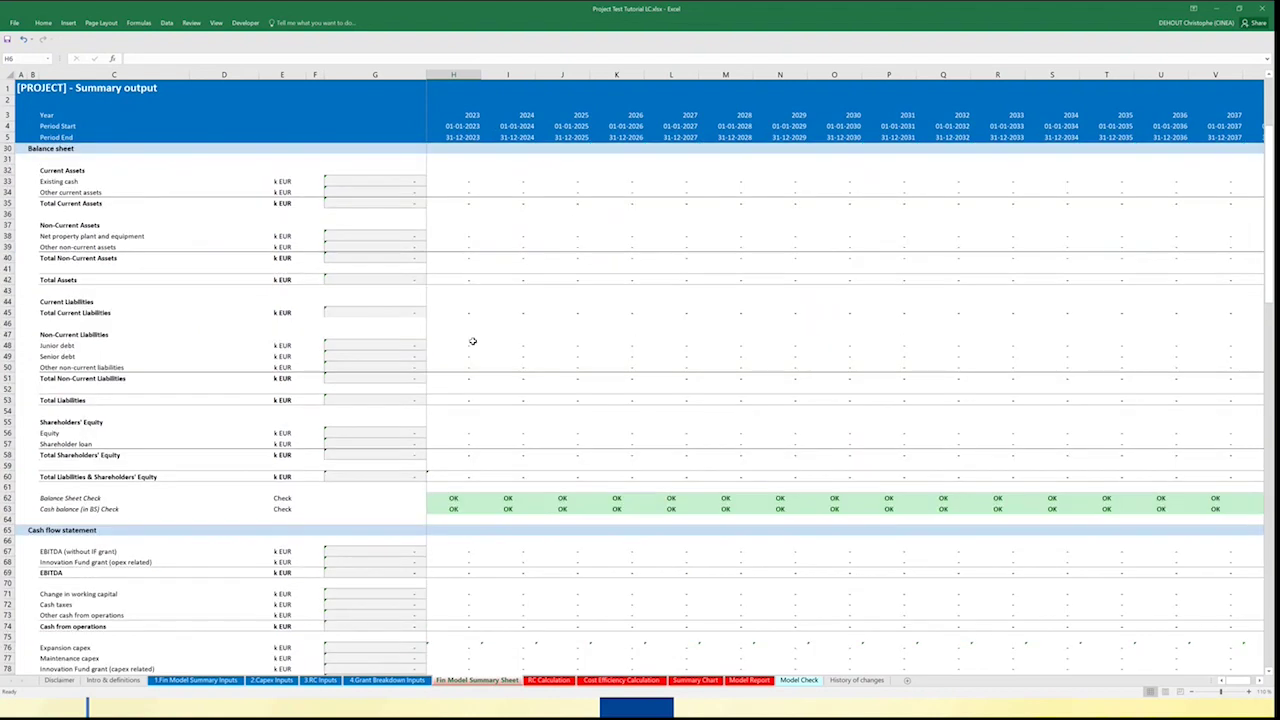
scroll(478, 350, down, 3)
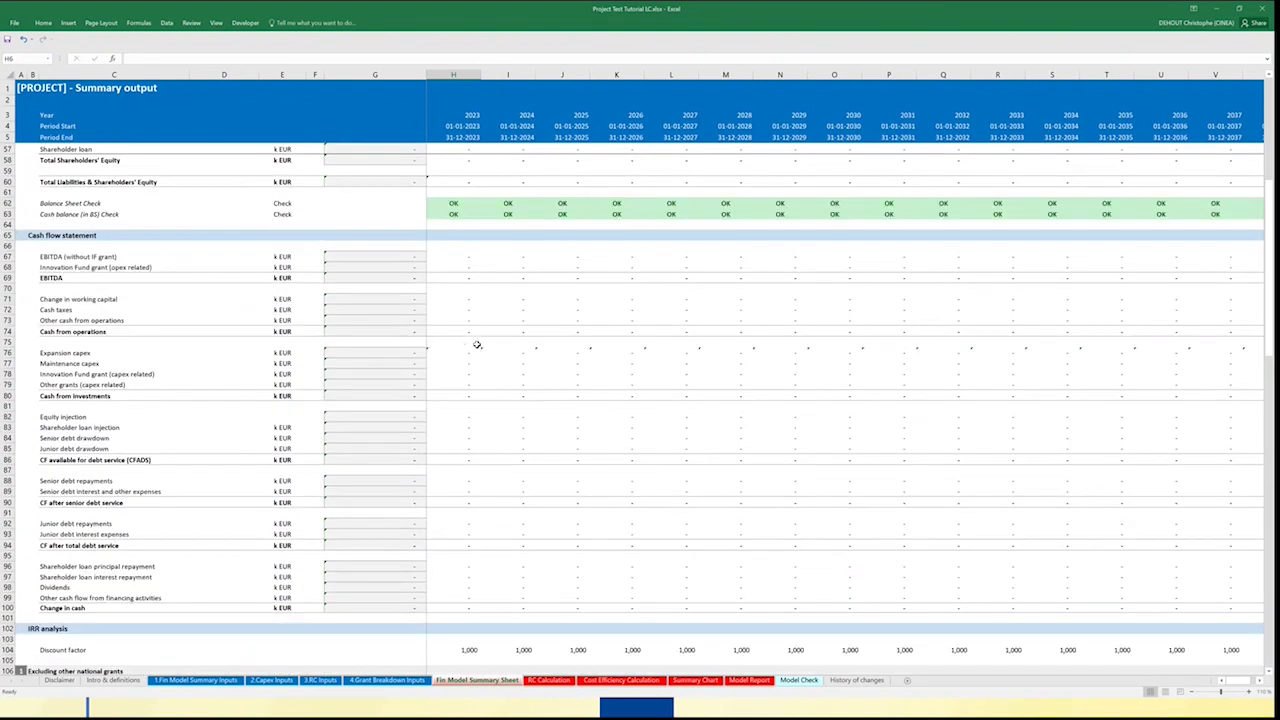
Step: Examine the IRR analysis excluding other national grants, comparing the project IRR and NPV calculations without and with IF grant
scroll(477, 344, down, 10)
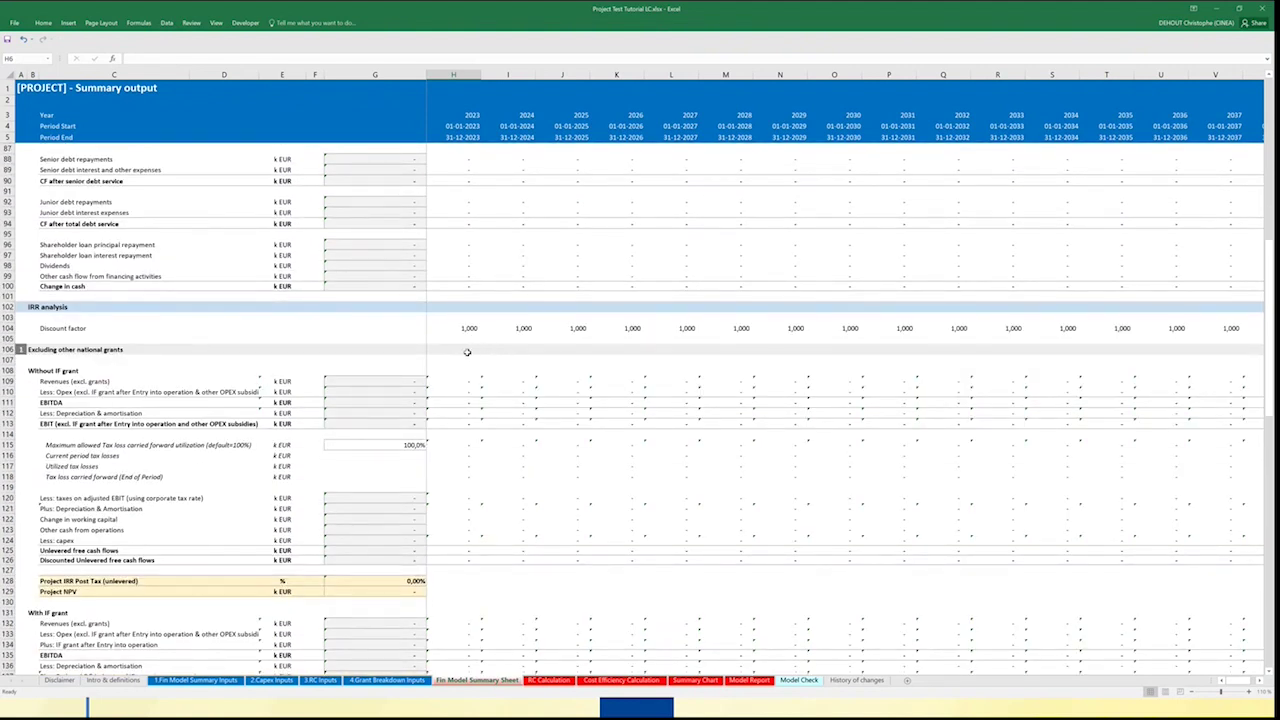
scroll(467, 352, down, 3)
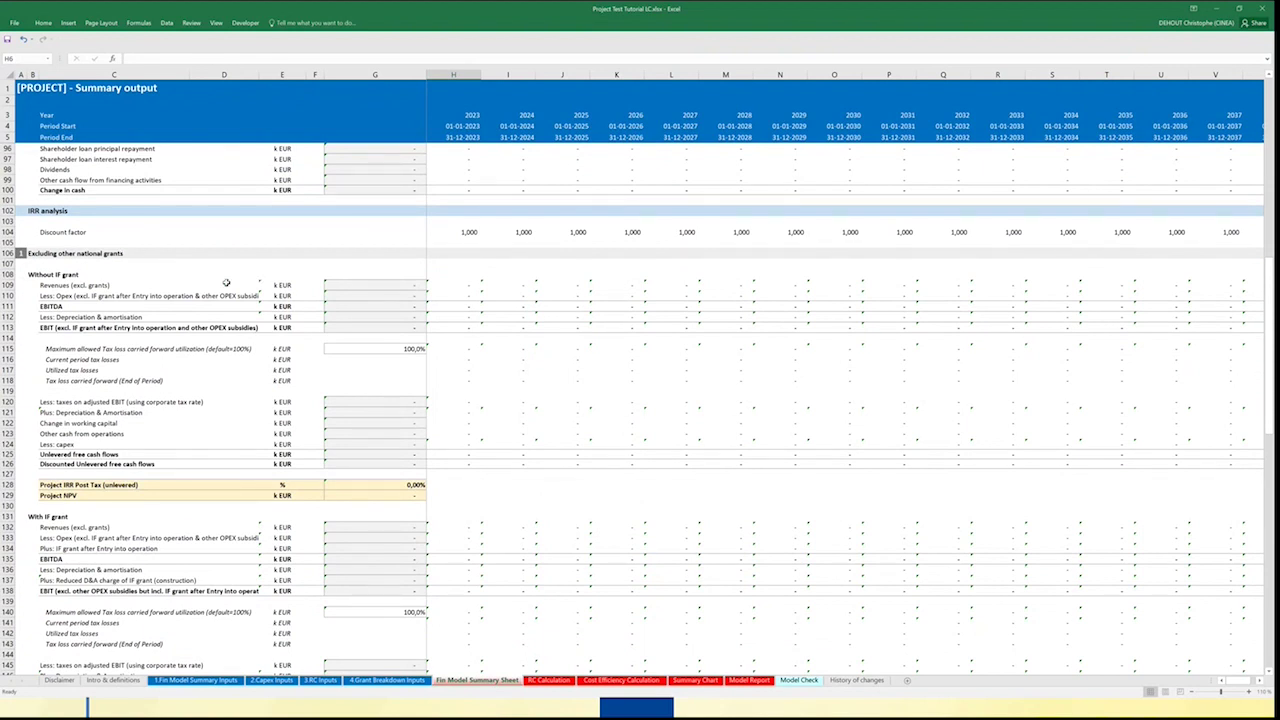
scroll(226, 283, down, 2)
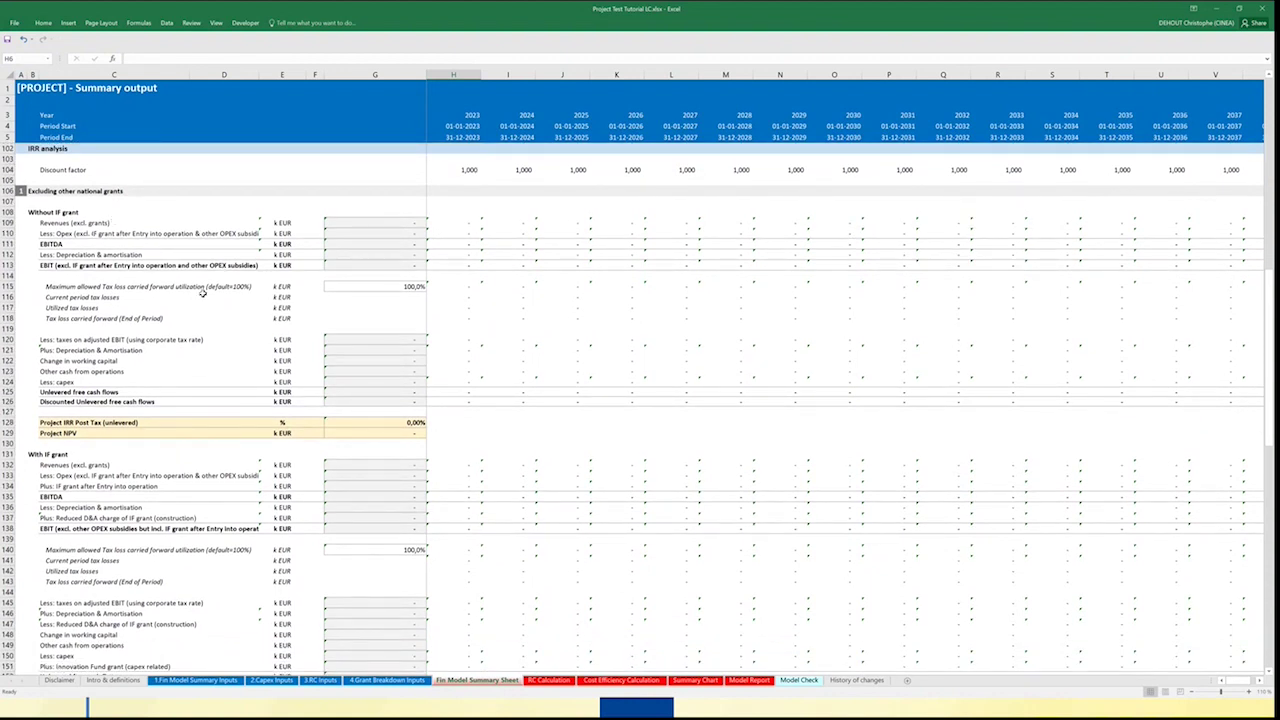
scroll(199, 300, down, 2)
scroll(199, 300, down, 1)
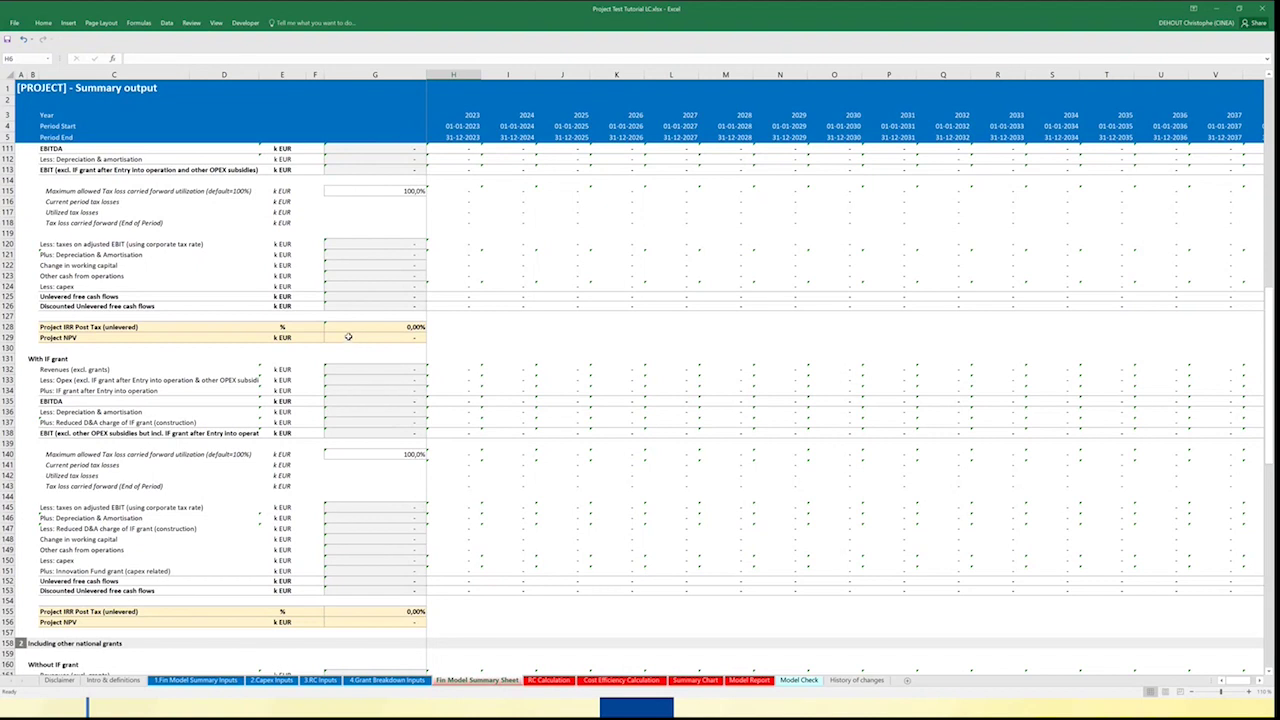
Step: Examine the IRR analysis including other national grants, without and with IF grant, down to the summary chart inputs
scroll(337, 327, down, 14)
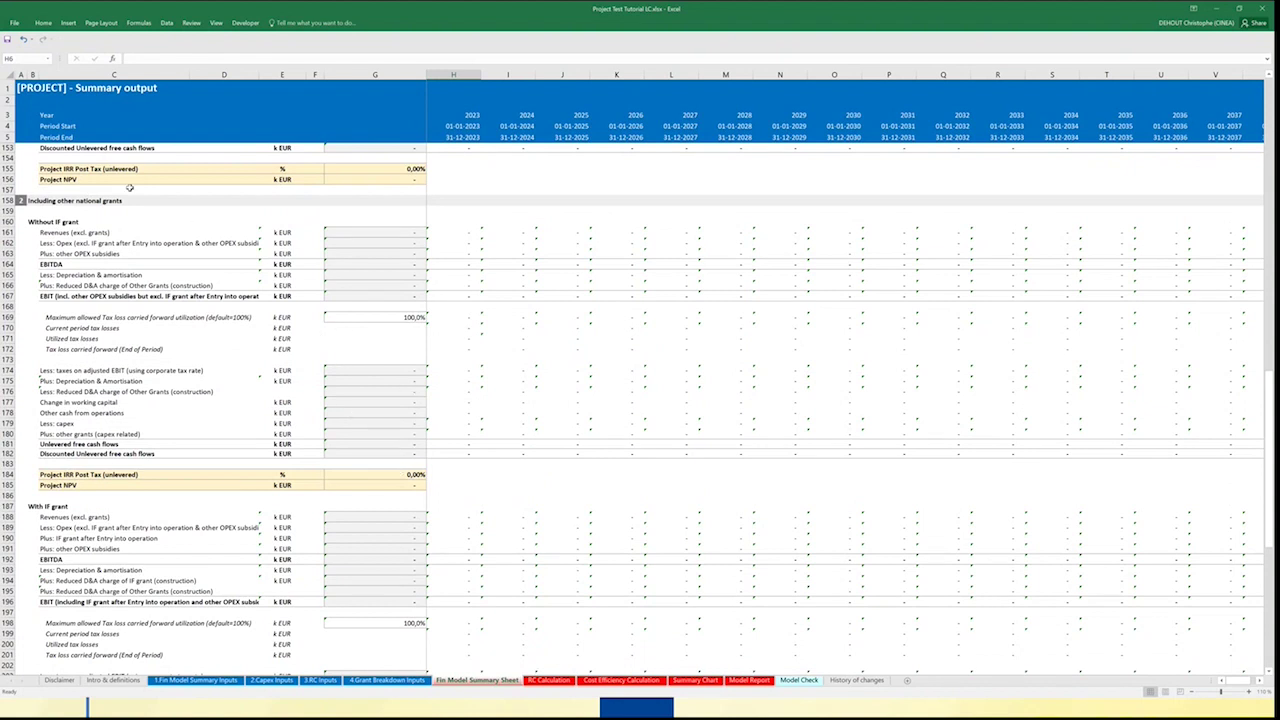
scroll(254, 266, down, 11)
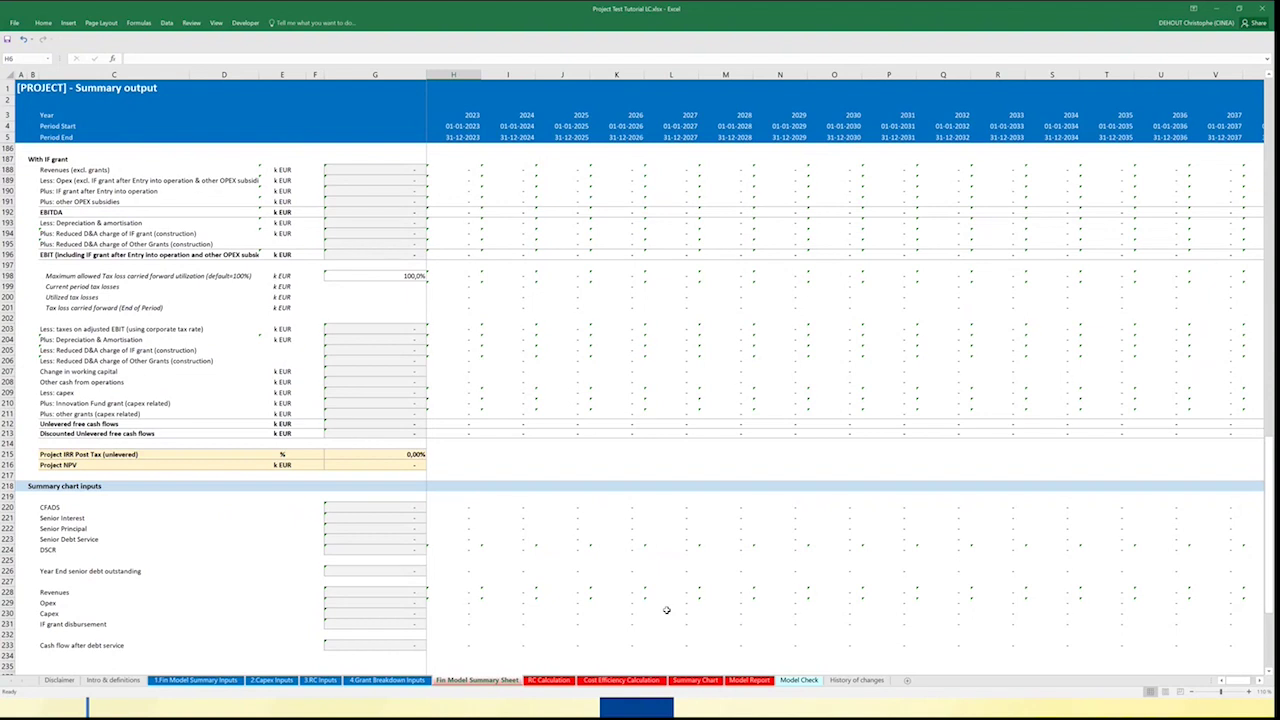
Step: Inspect the relevant costs, fixed funding rate and real funding rate in the RC Calculation sheet, and view the Cost Efficiency Calculation sheet
click(549, 681)
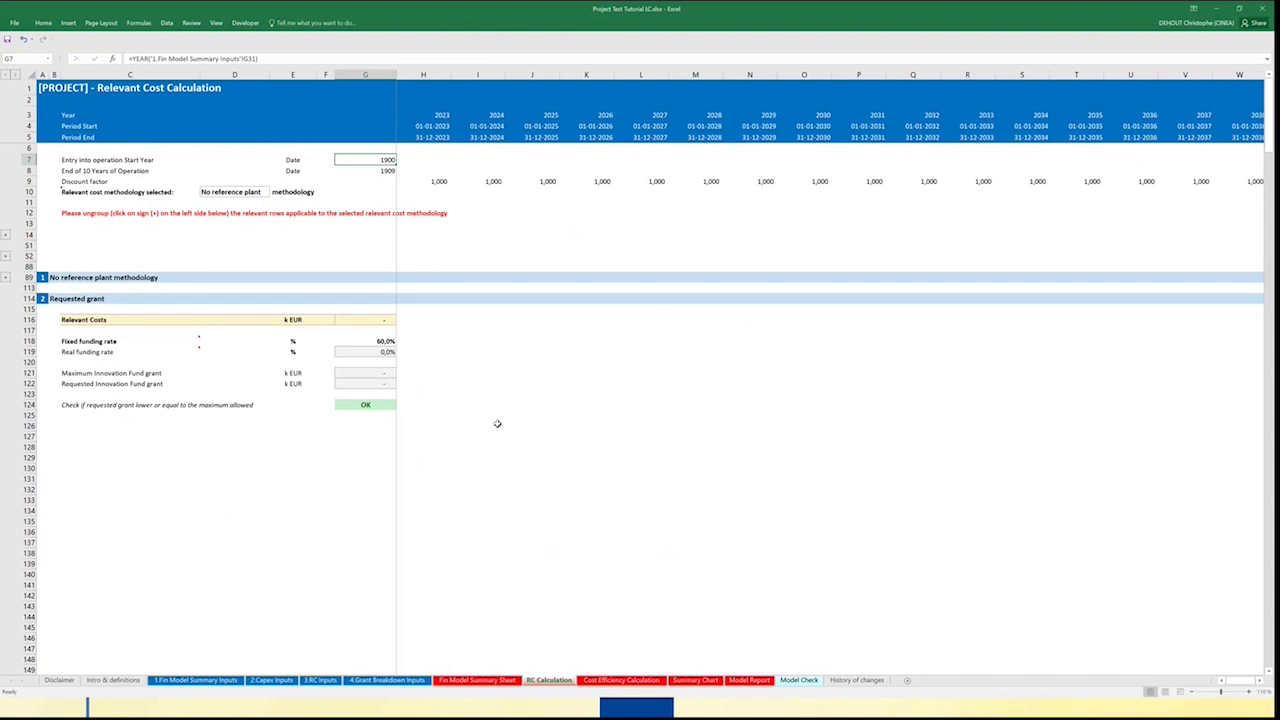
click(379, 317)
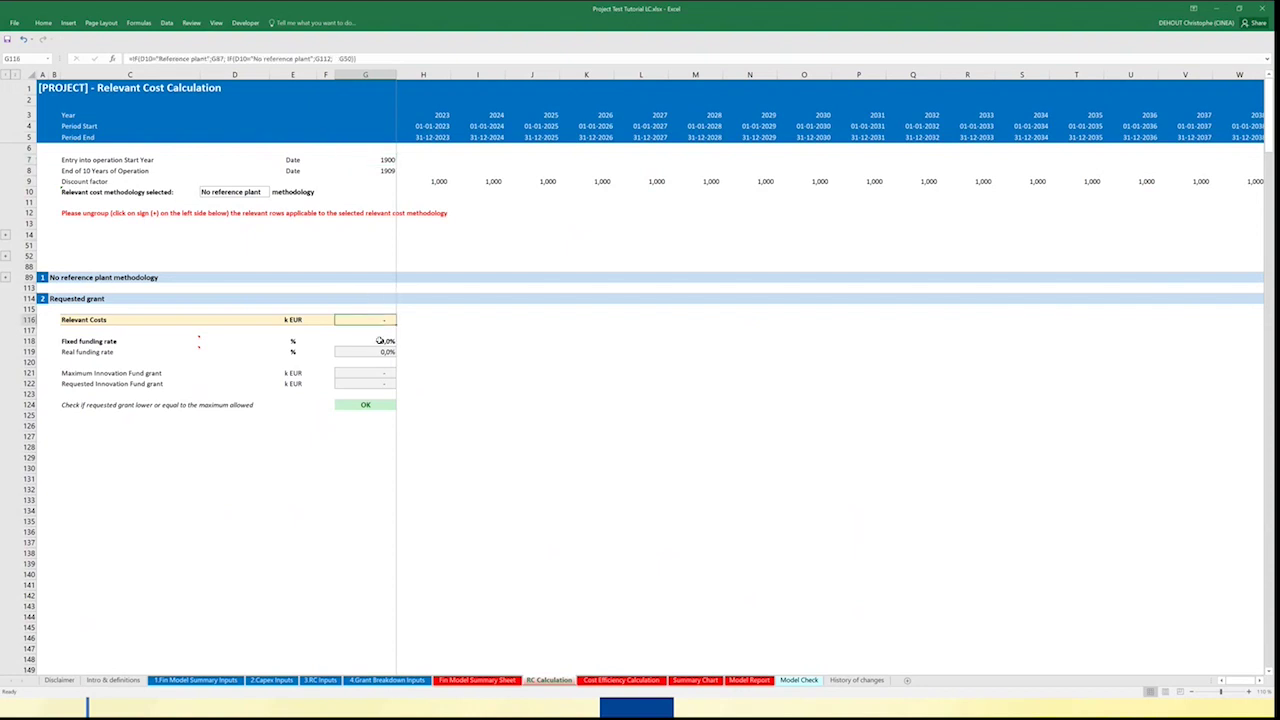
click(379, 341)
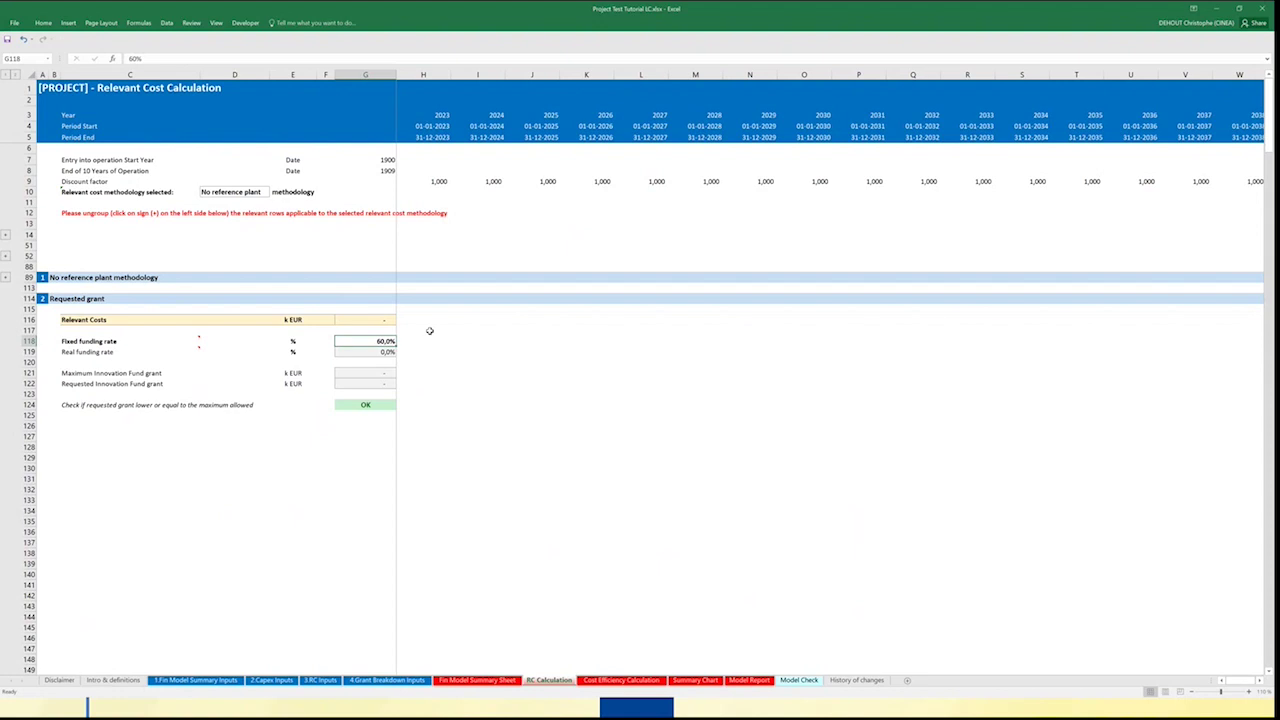
click(372, 353)
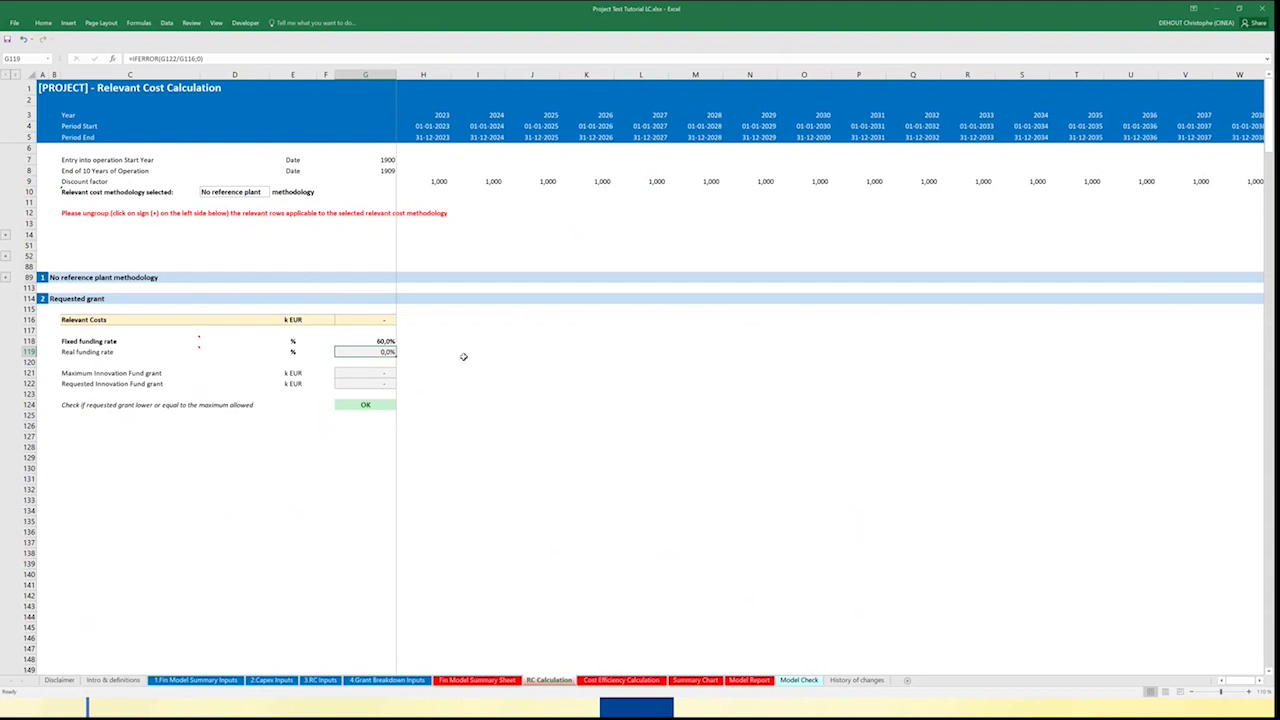
click(623, 681)
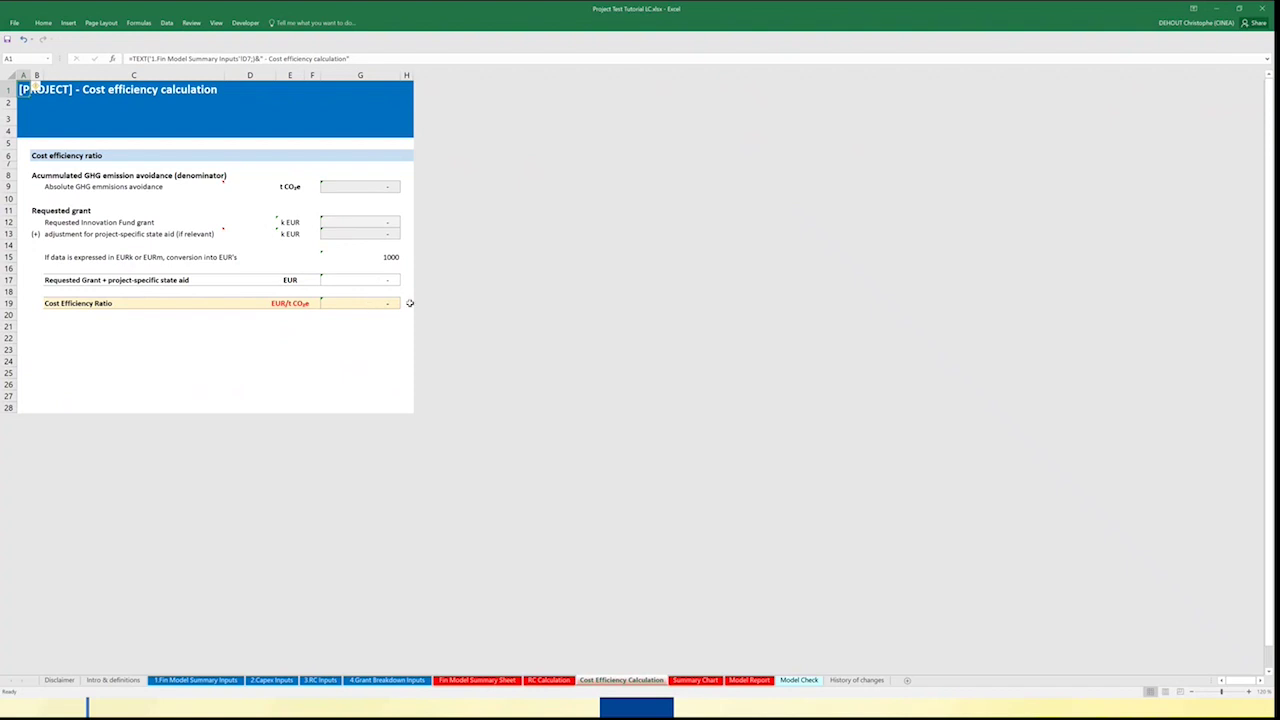
Step: Review the Summary Chart sheet from the key metrics and sources and uses down to the debt service and cash flow charts
click(700, 681)
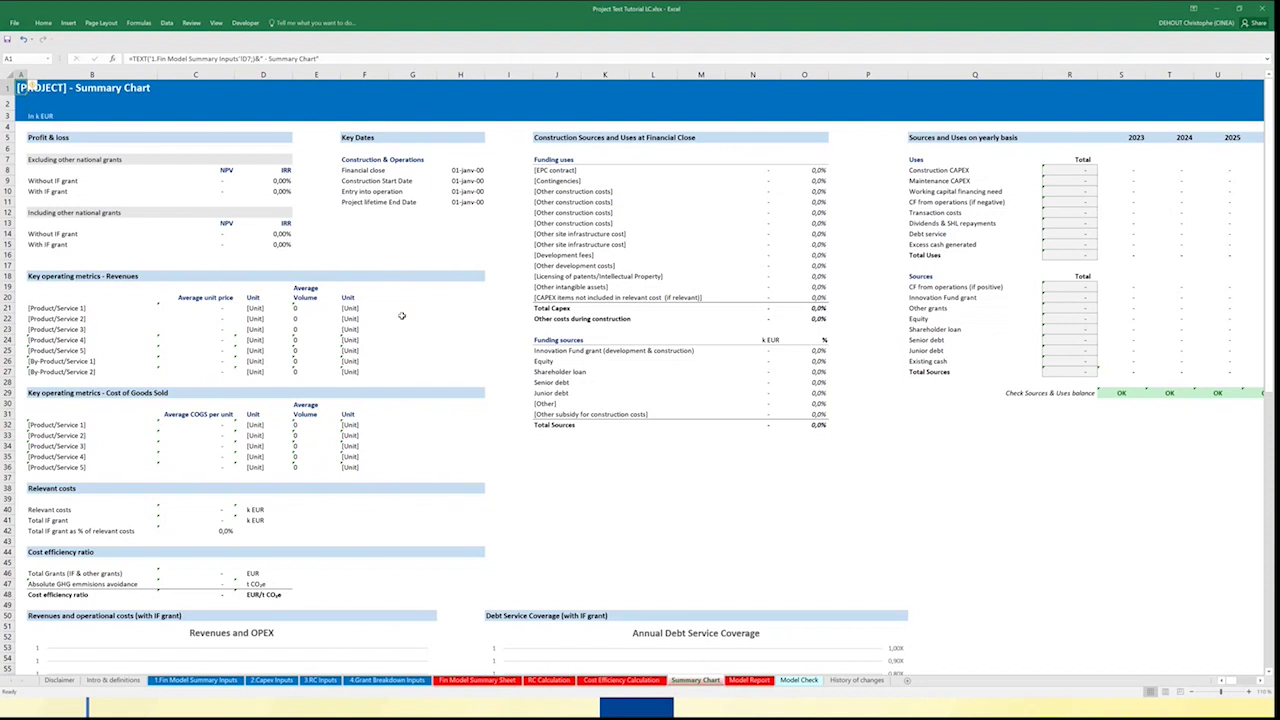
scroll(402, 315, down, 5)
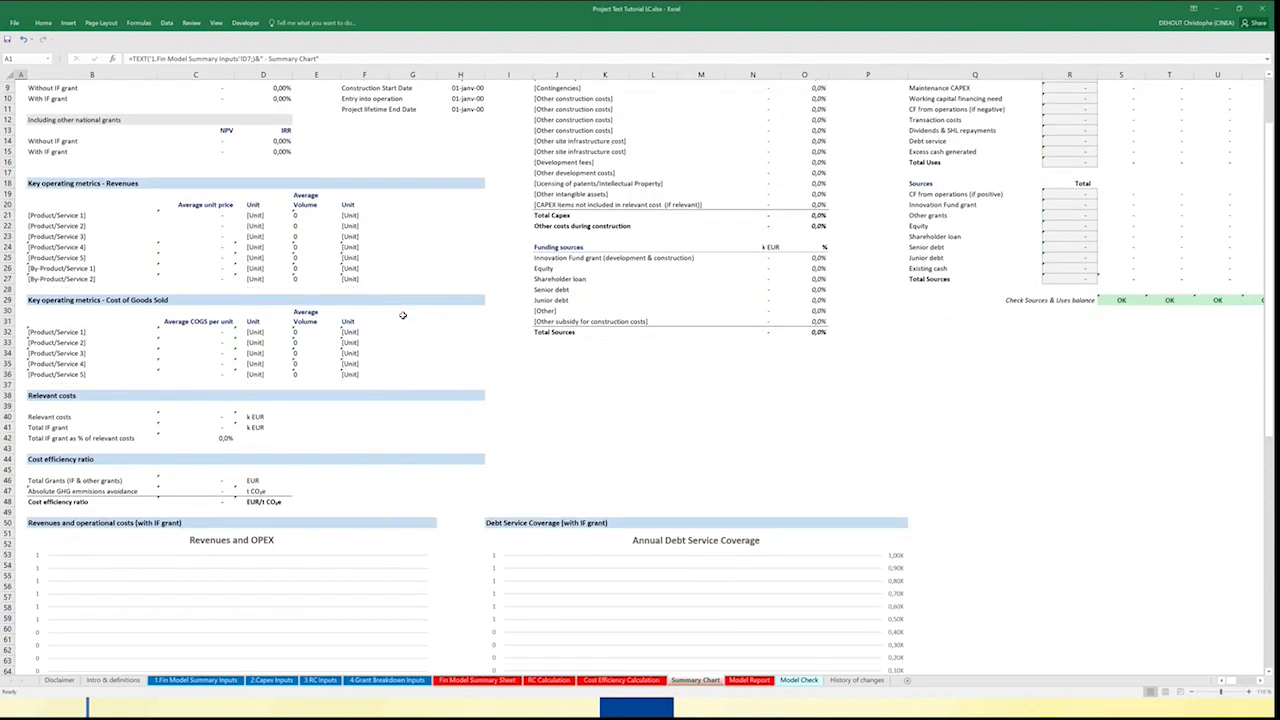
scroll(402, 315, down, 2)
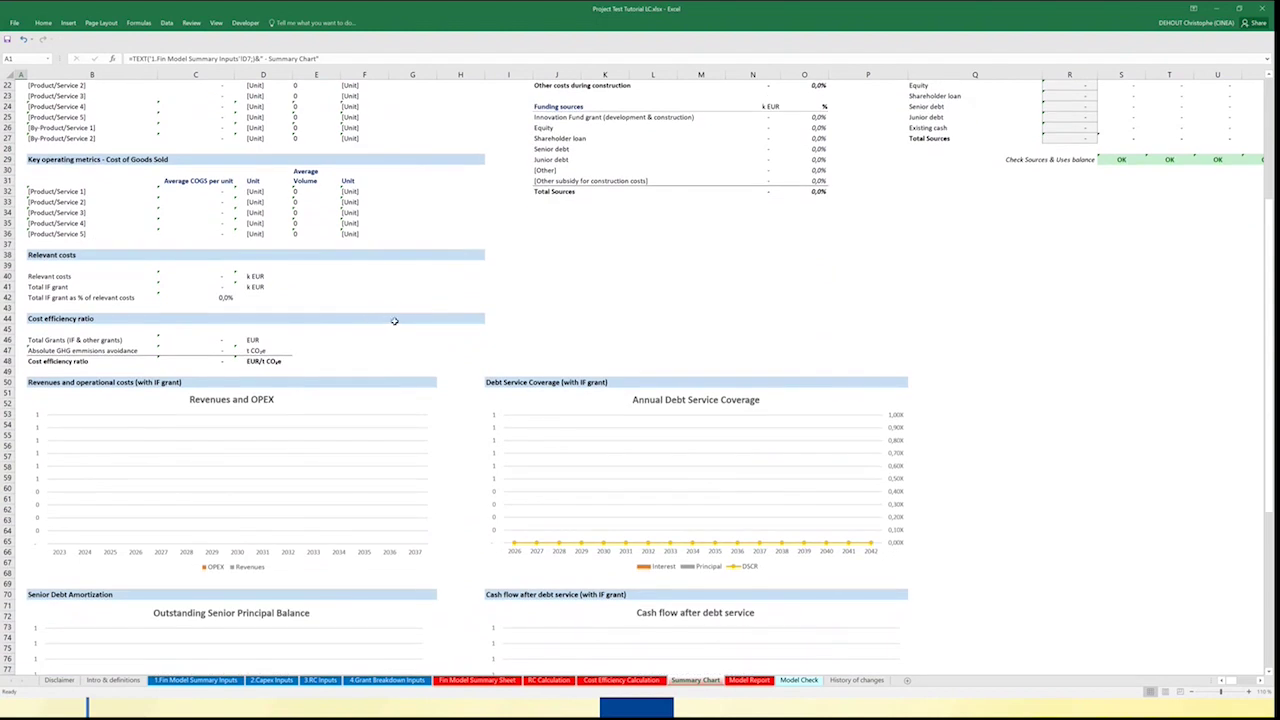
scroll(505, 322, down, 3)
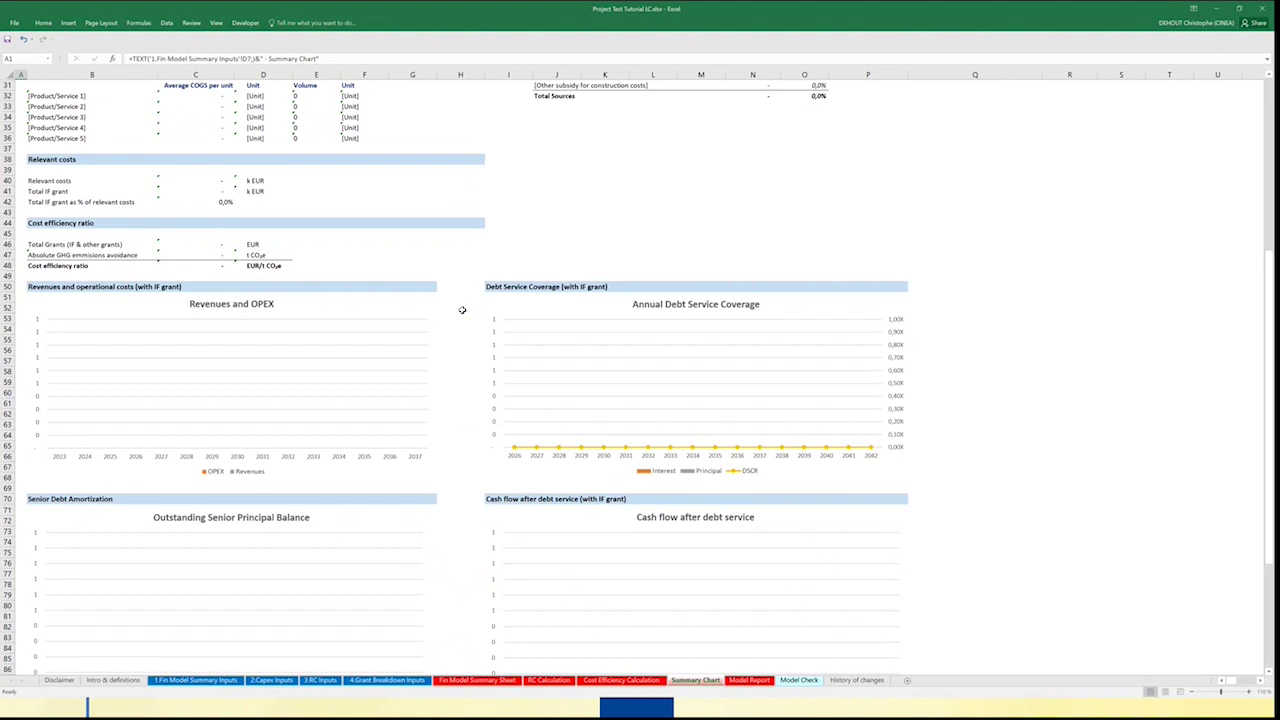
scroll(462, 310, down, 3)
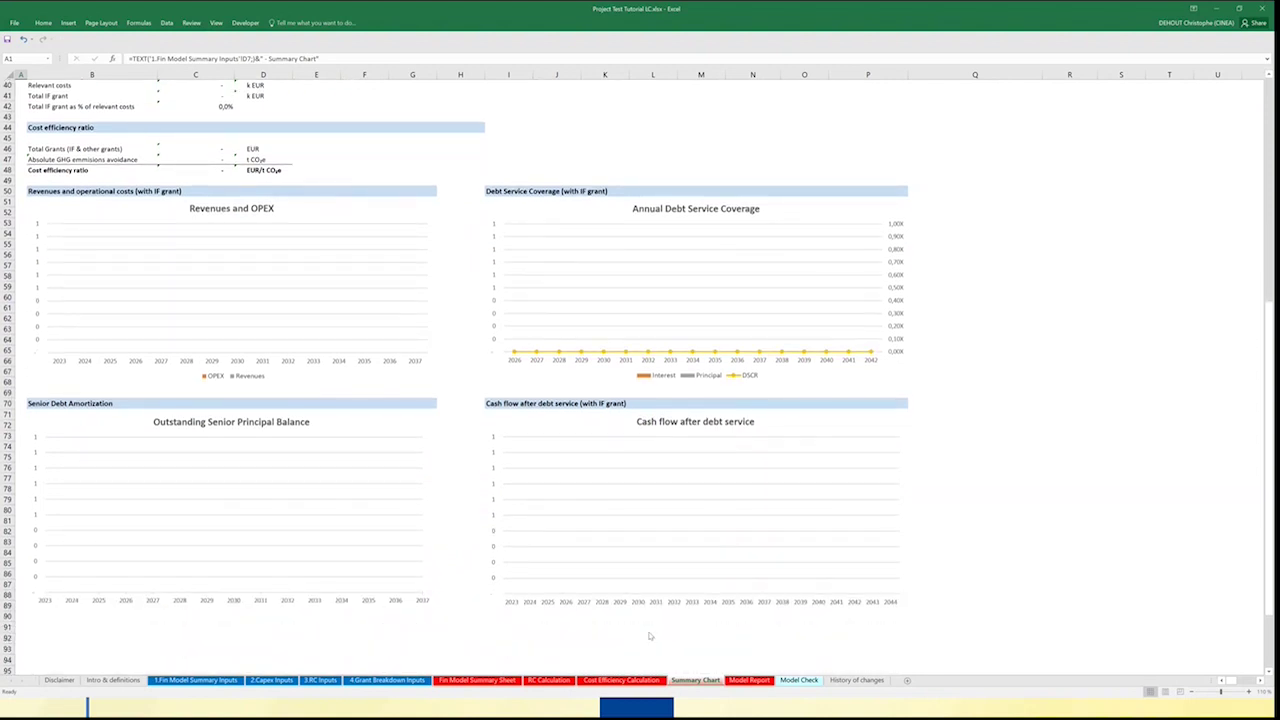
Step: Review the With and Without Innovation Fund sections of the Model Report sheet, and return to the Intro & definitions sheet
click(741, 679)
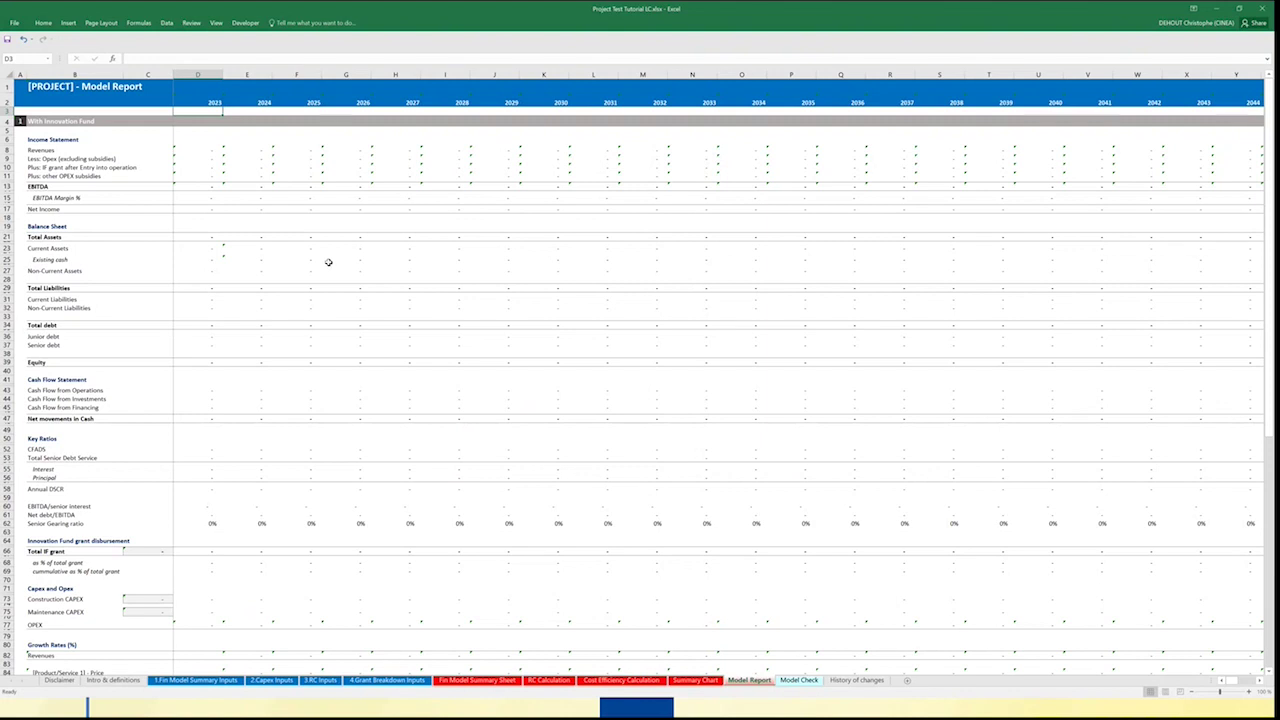
scroll(328, 262, down, 15)
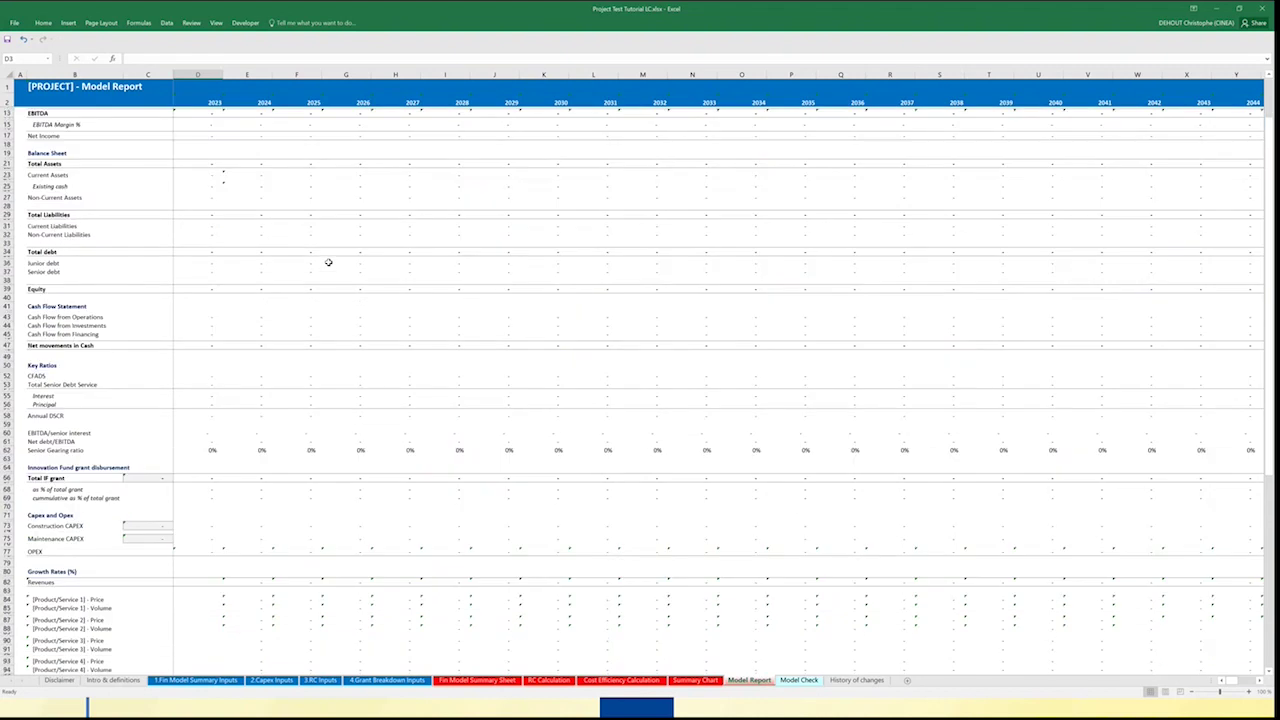
scroll(328, 262, down, 5)
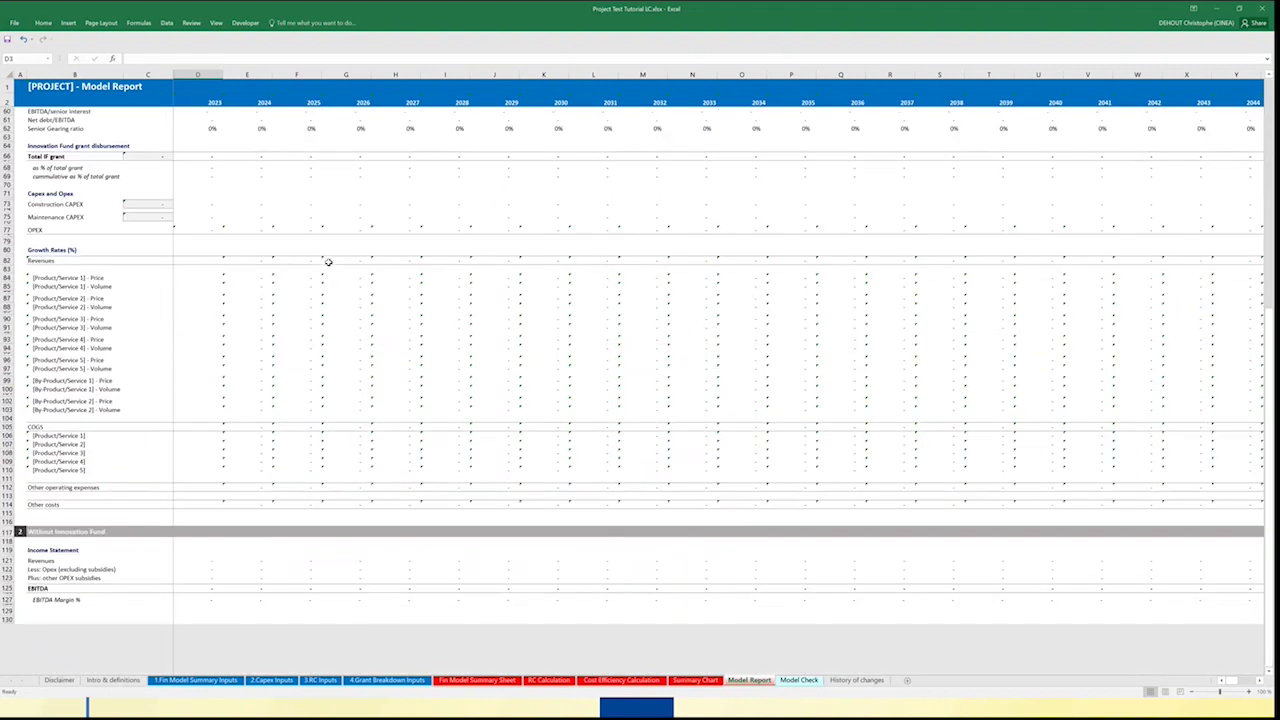
scroll(328, 262, up, 5)
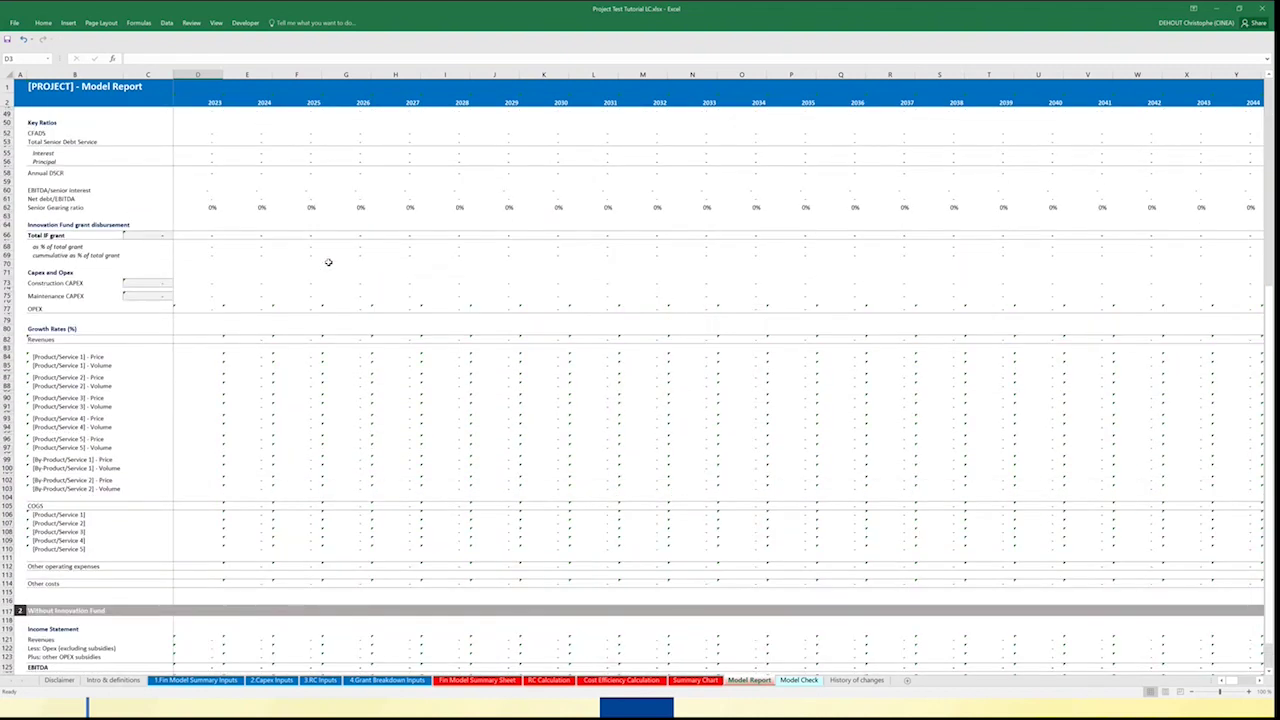
scroll(328, 262, up, 3)
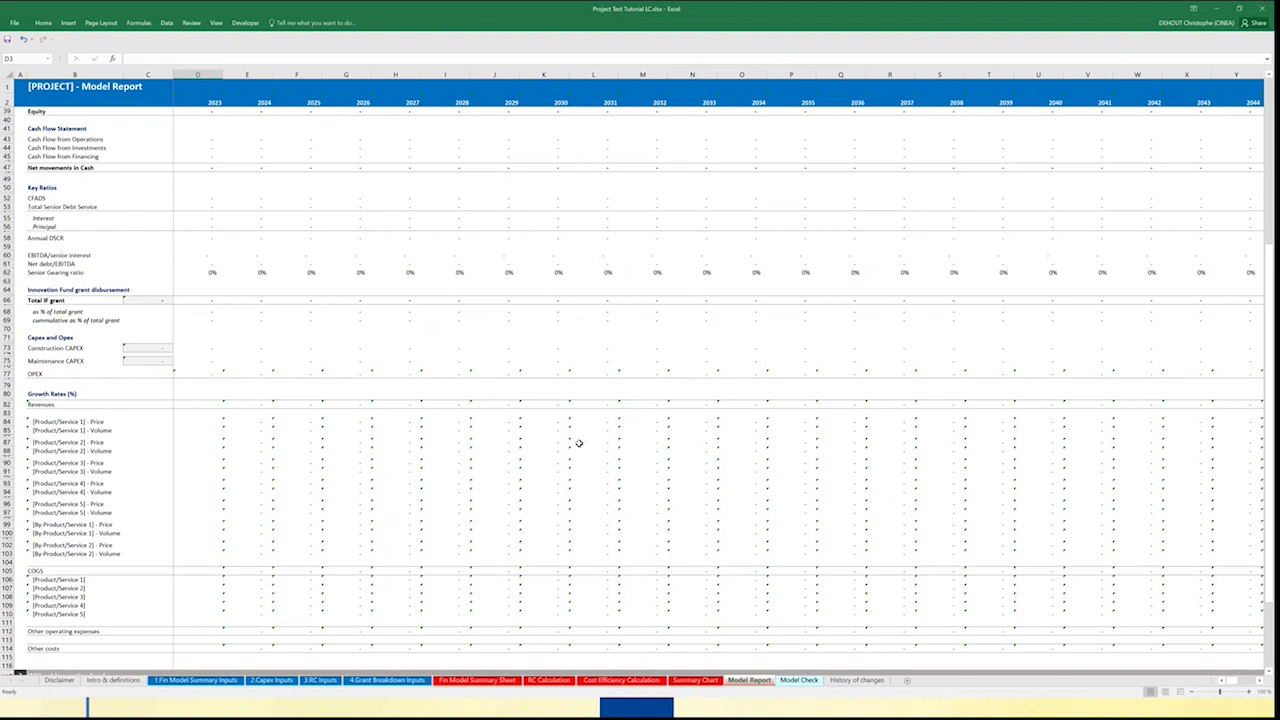
click(113, 685)
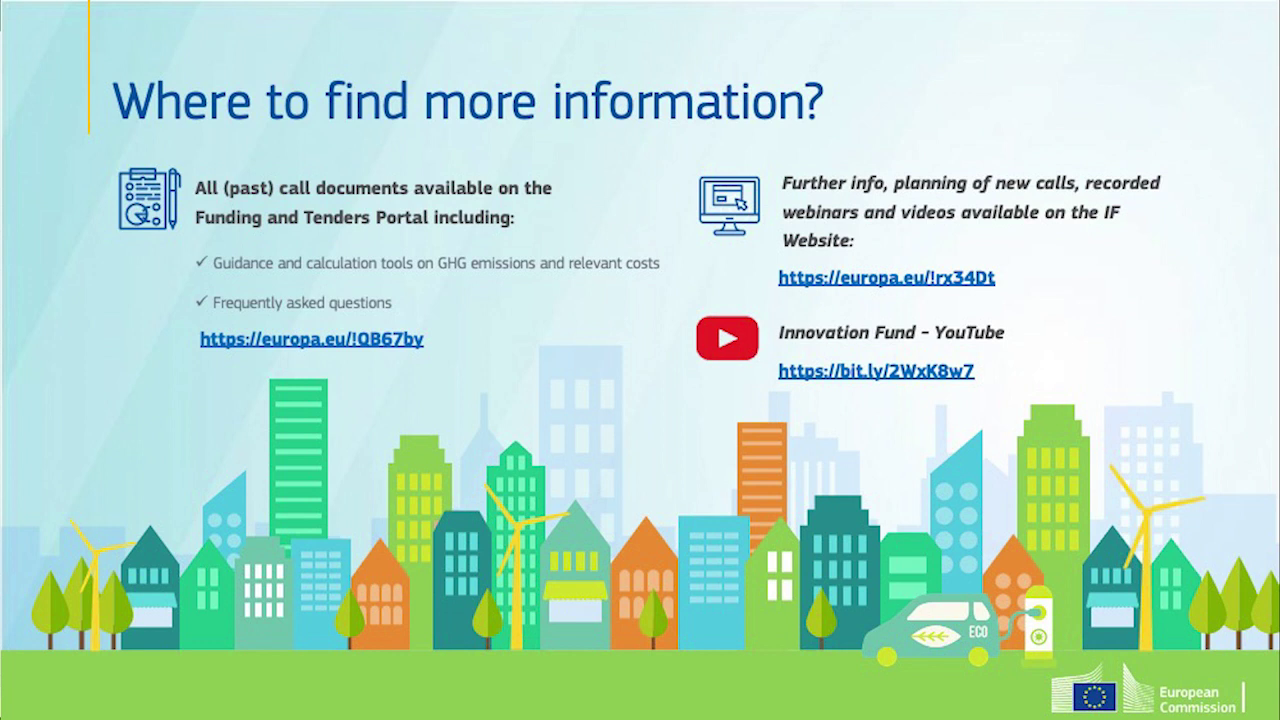
key(Right)
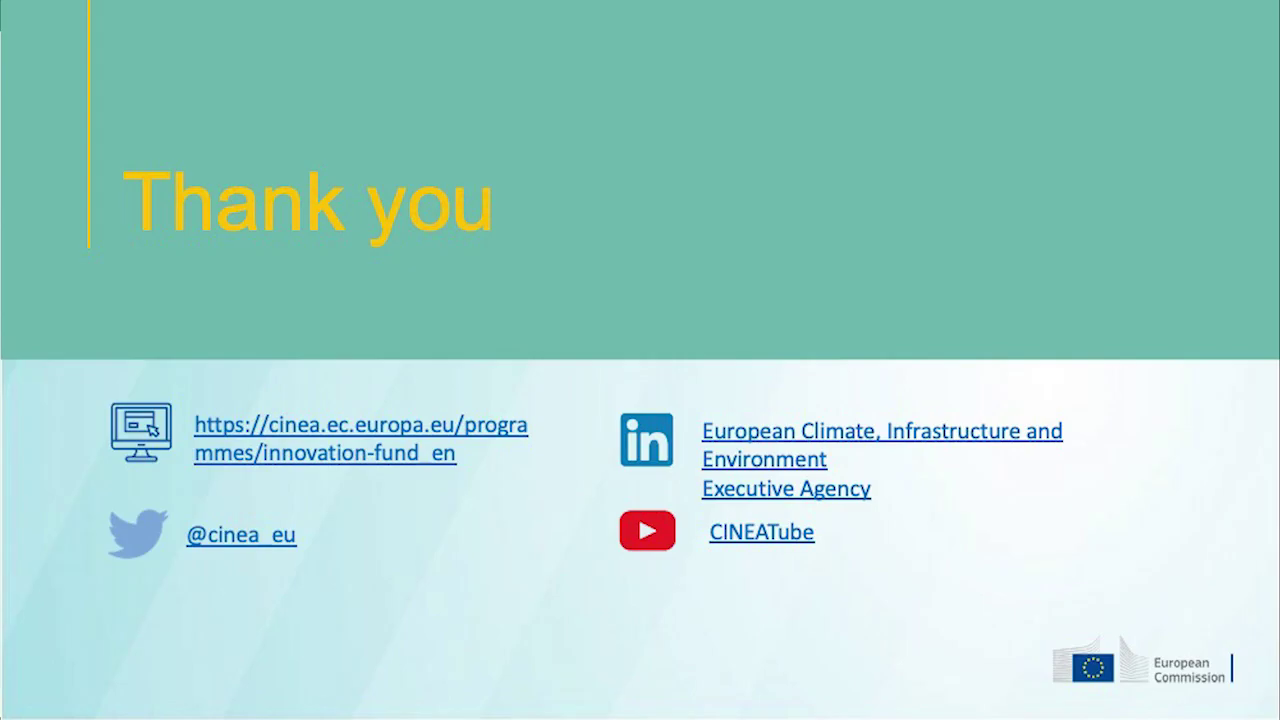